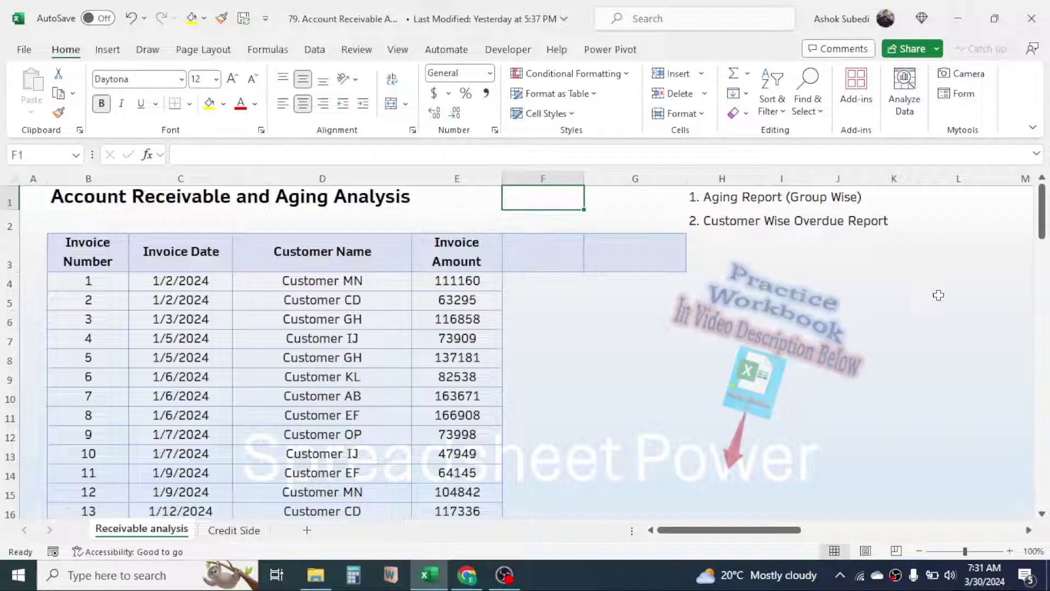
Step: Review the invoice number, date, customer and amount columns, and the customer-wise credit days on the Credit Side sheet
left_click_drag(81, 259, 87, 359)
left_click_drag(185, 257, 180, 358)
left_click_drag(334, 271, 328, 378)
left_click_drag(450, 253, 449, 387)
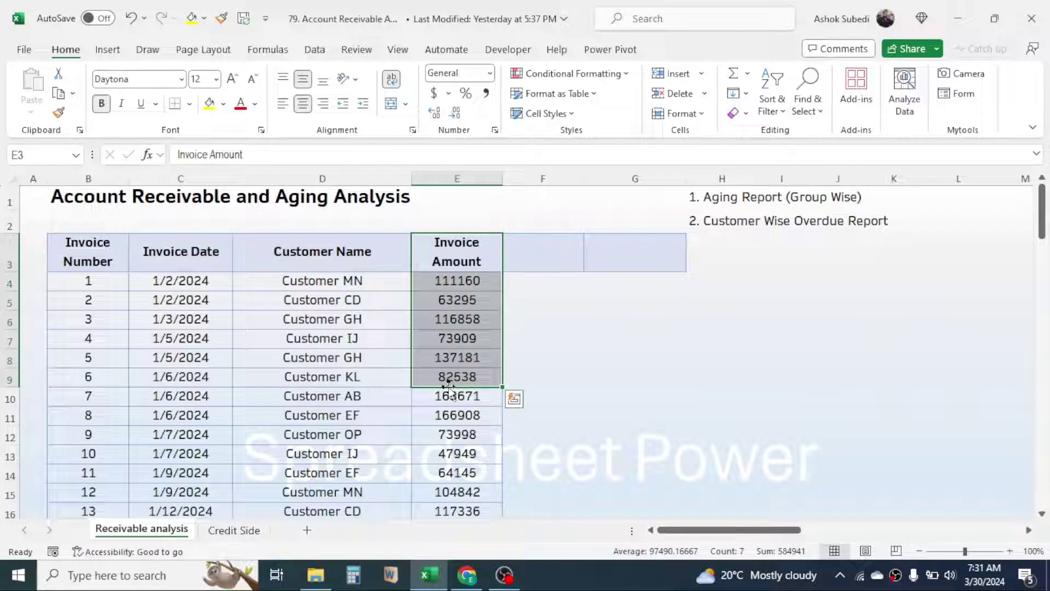
left_click(234, 531)
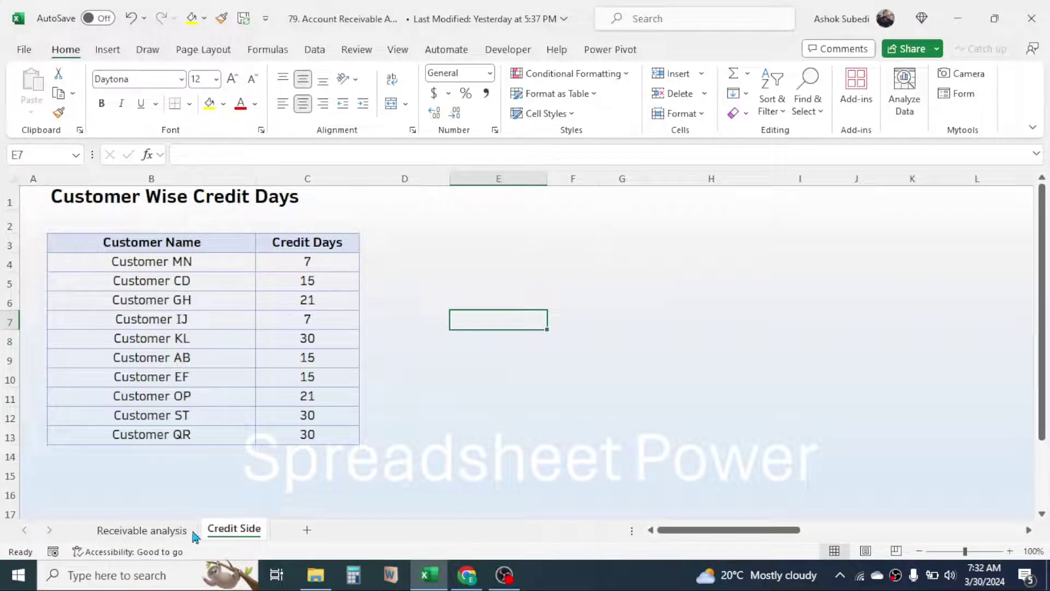
left_click(141, 529)
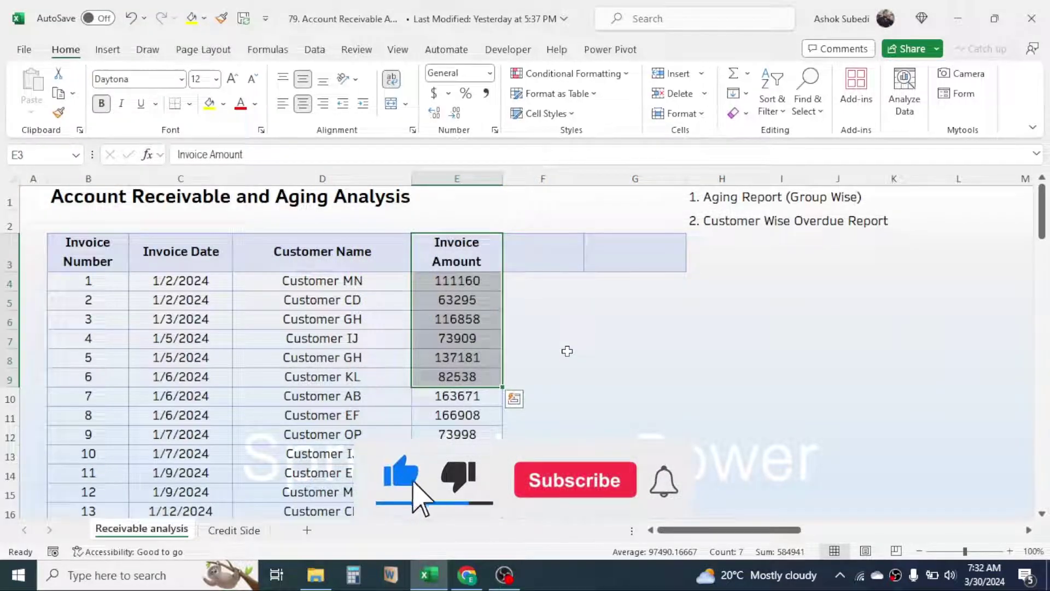
Step: Enter the column header "Aging Days" in cell F3, beside Invoice Amount
left_click(540, 249)
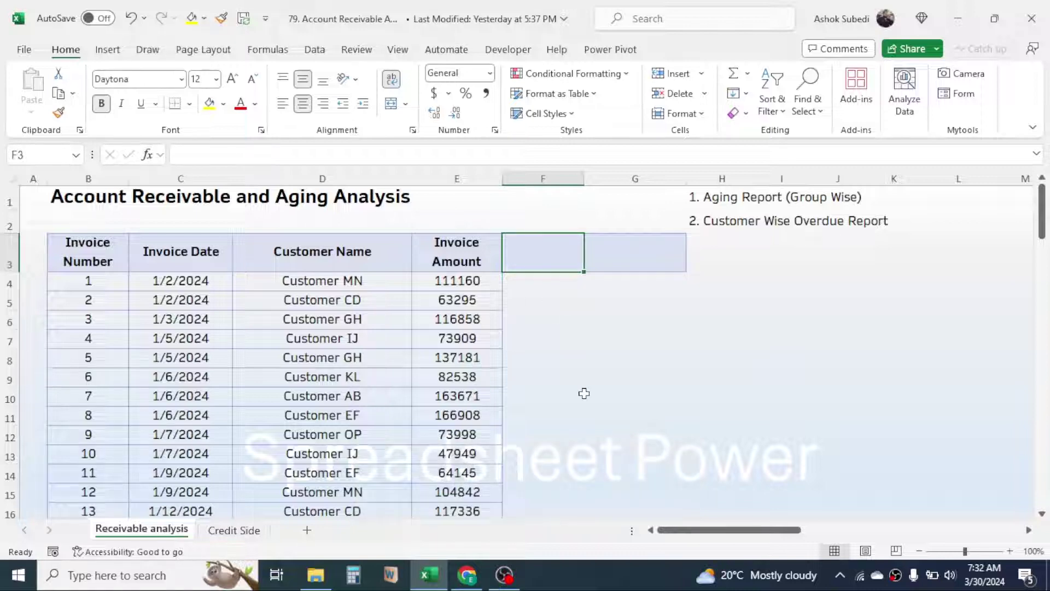
type("Aging")
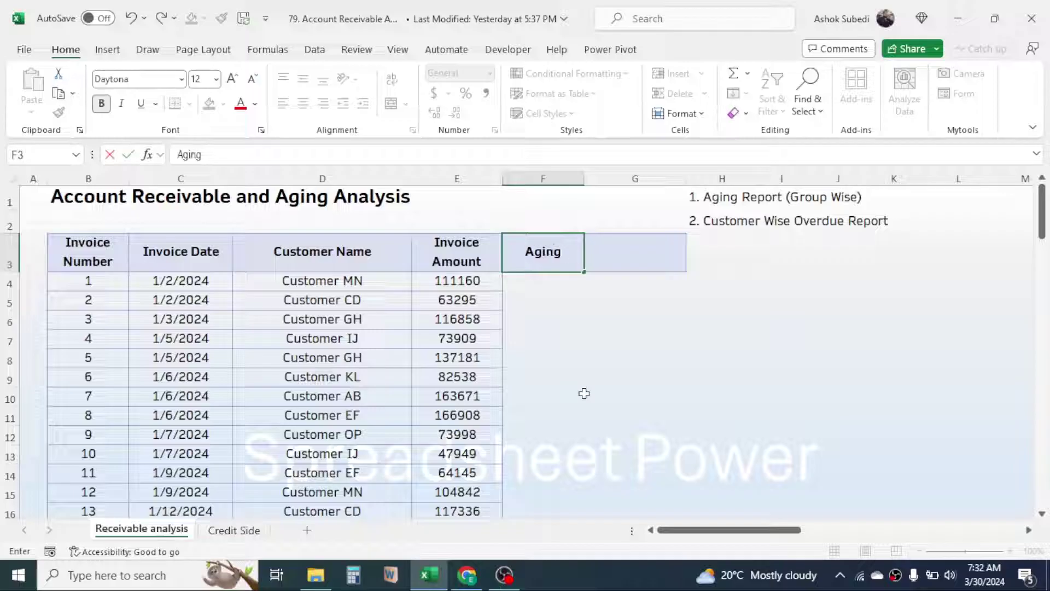
type(" Days")
key("Return")
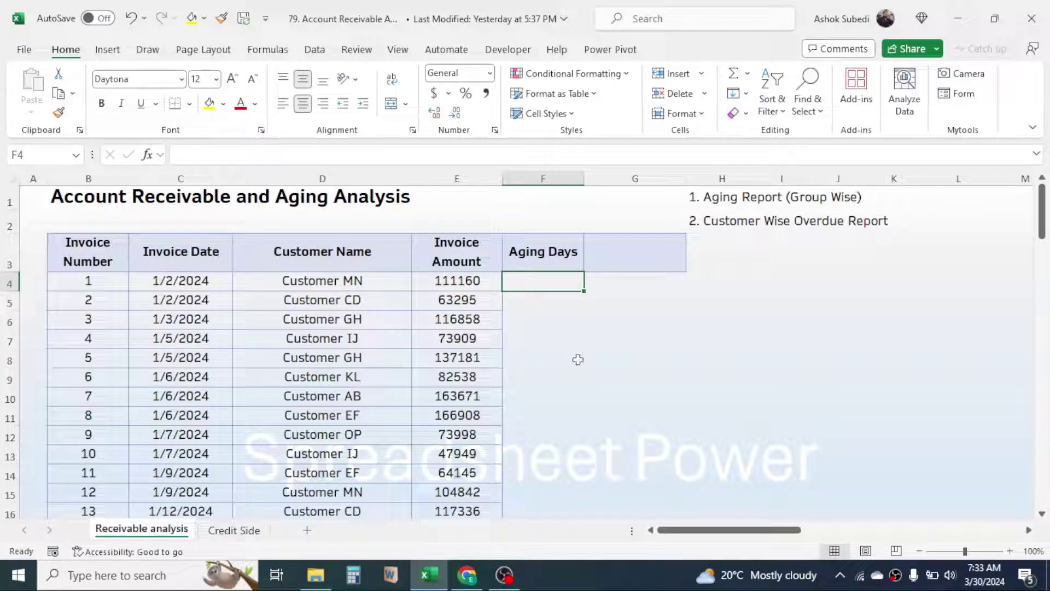
Step: Calculate the first invoice's aging days in F4 with the formula =TODAY()-C4
type("=")
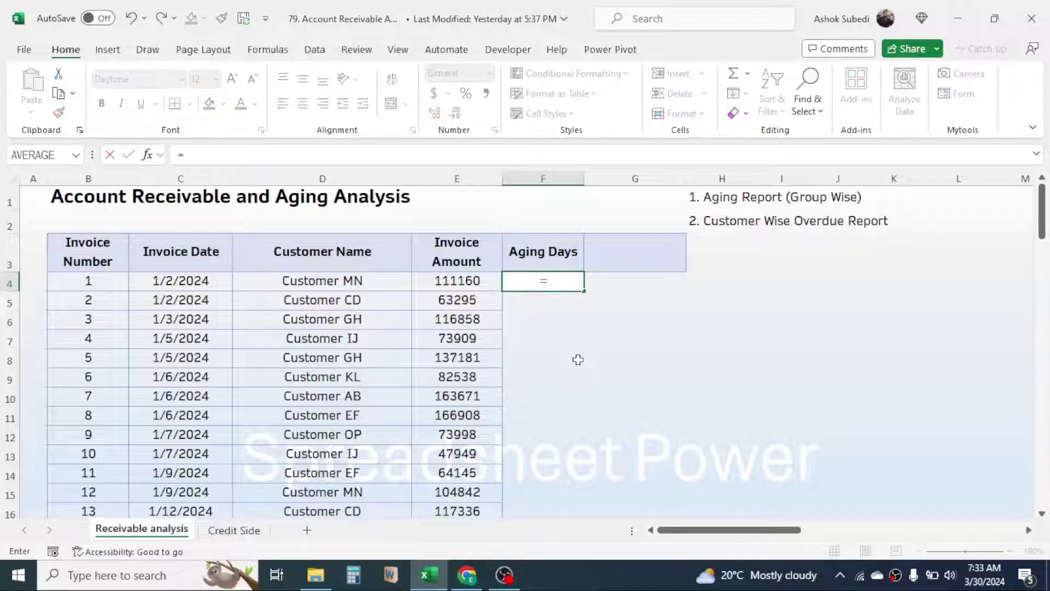
type("today")
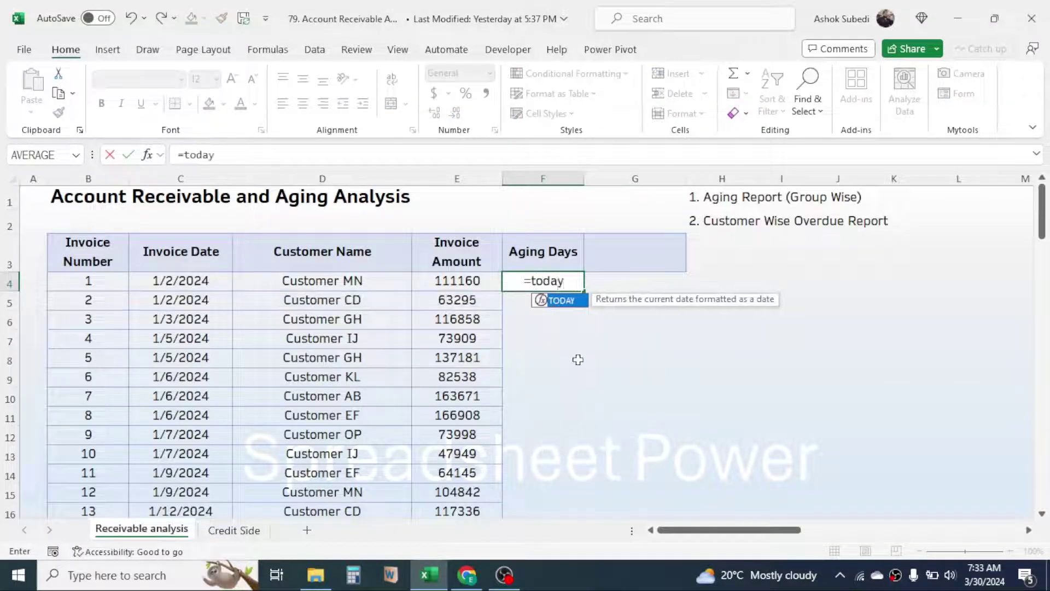
type("()-")
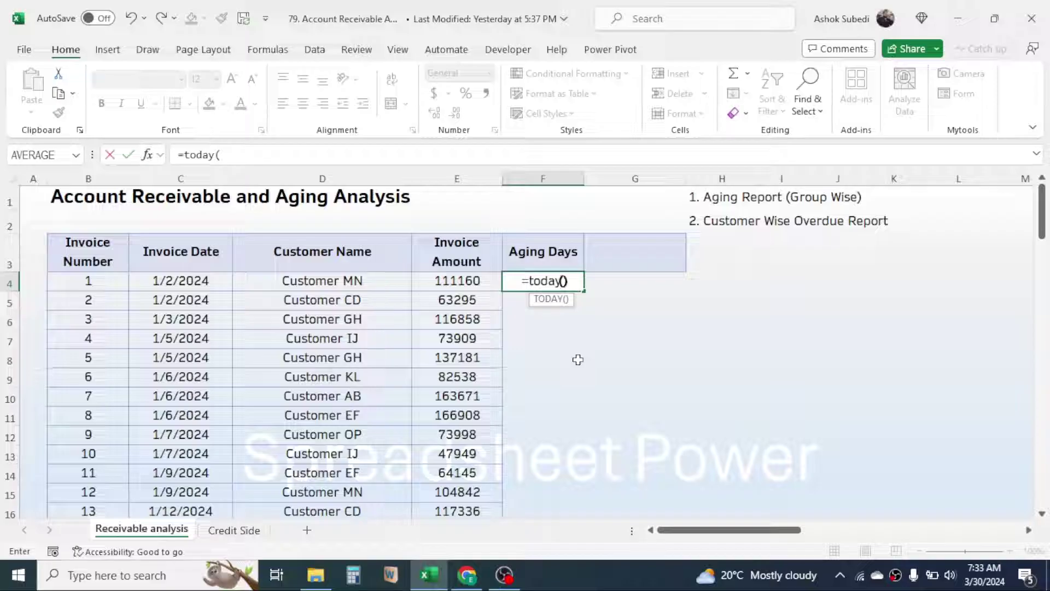
left_click(175, 282)
key("Return")
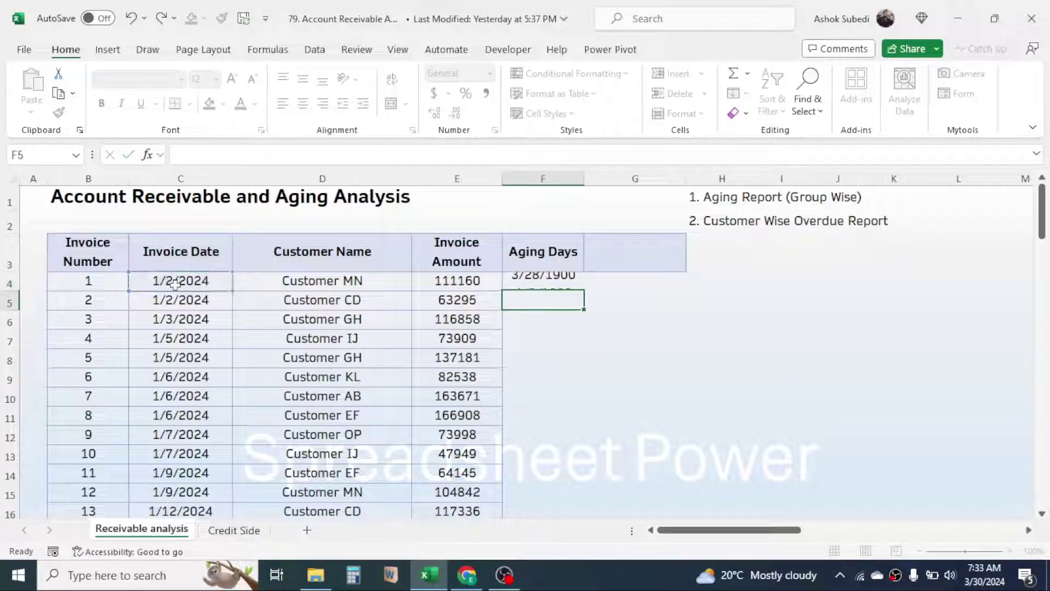
Step: Format the aging days result in F4 as Number with no decimal places
left_click(534, 279)
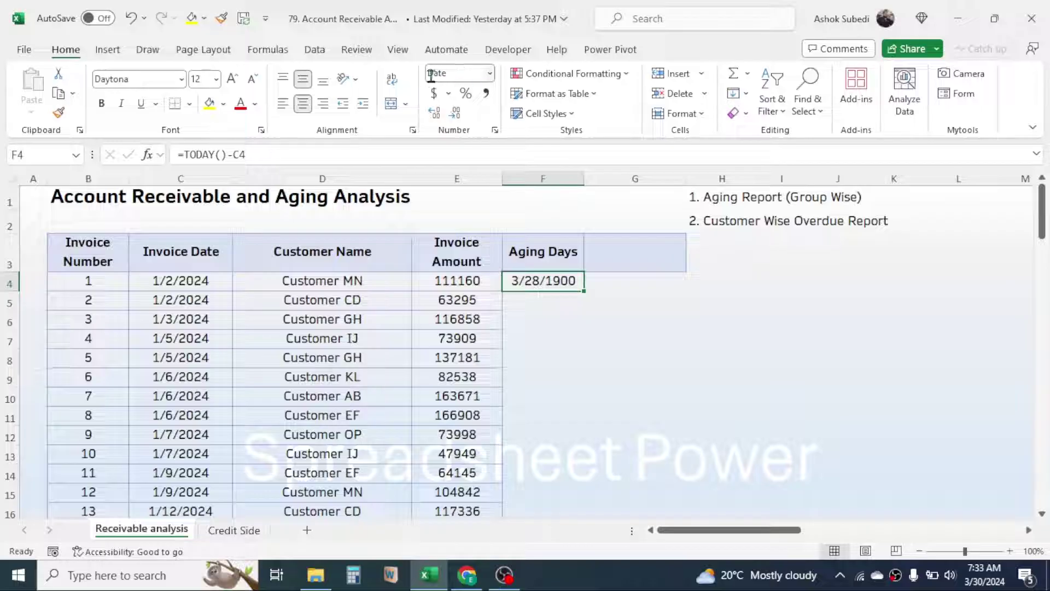
left_click(490, 73)
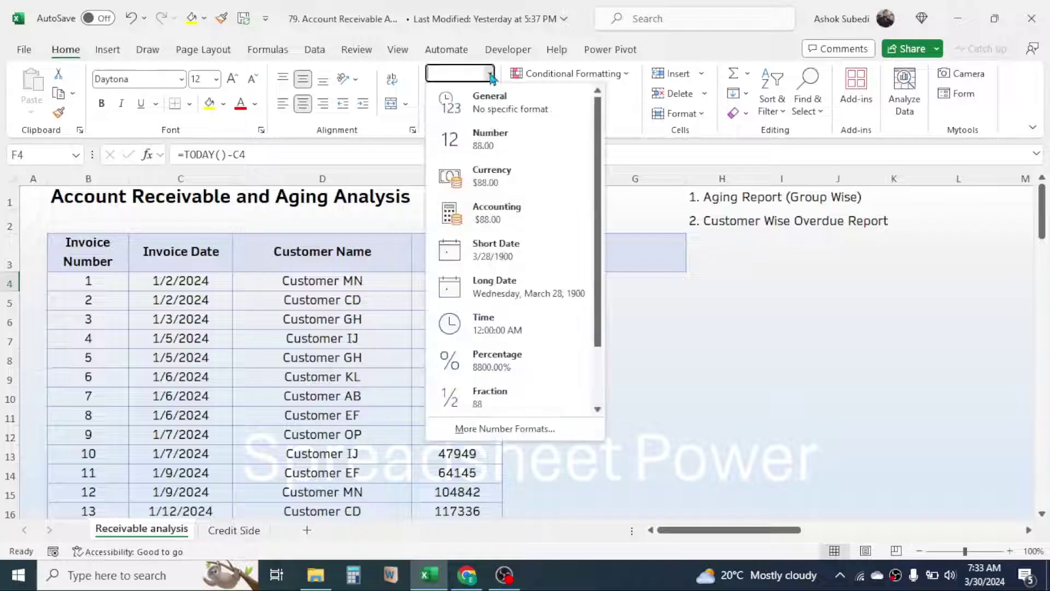
left_click(483, 140)
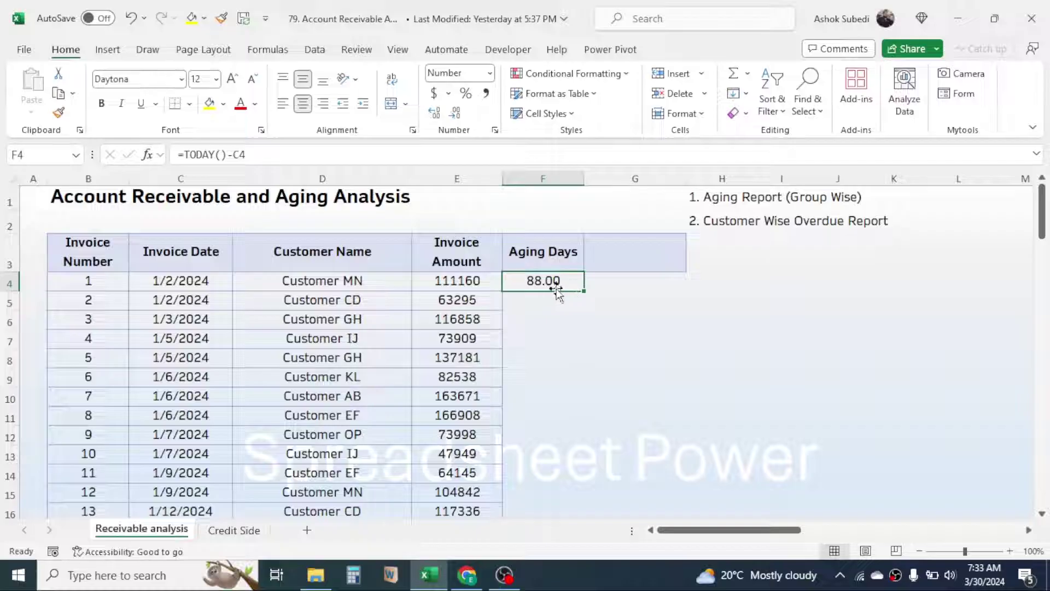
double_click(457, 114)
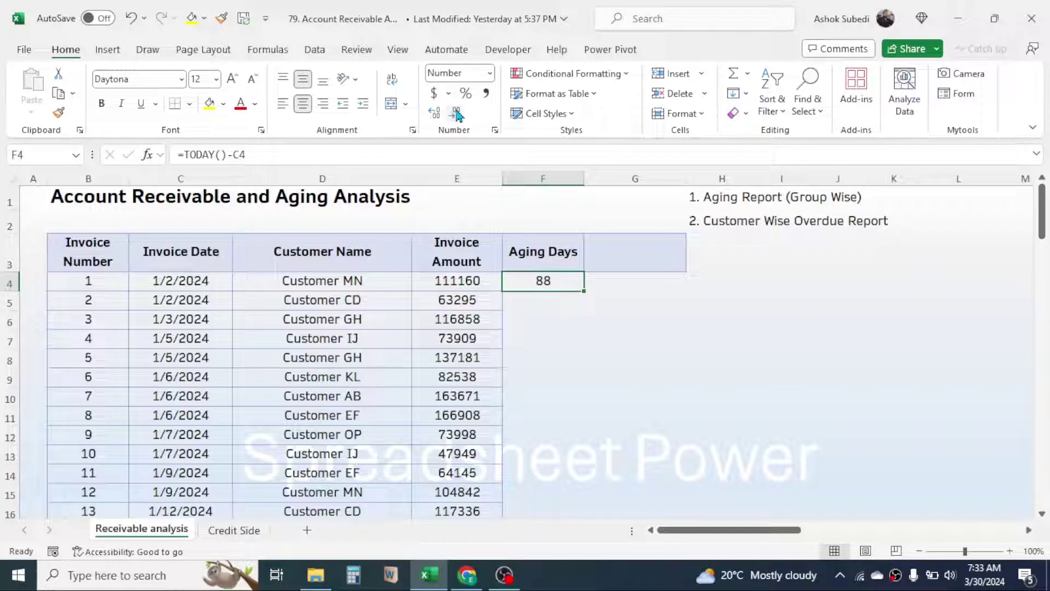
Step: Fill the aging days formula from F4 down the column for all invoices
left_click(537, 296)
left_click(565, 281)
double_click(584, 296)
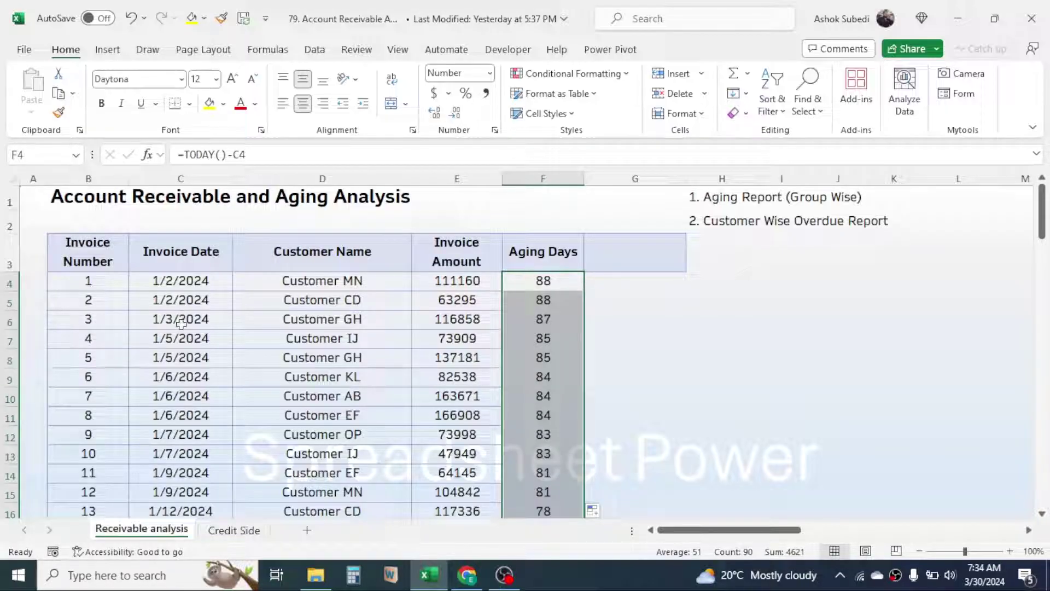
left_click(613, 356)
Step: Enter the column header "Aging Group" in cell G3, beside Aging Days
left_click(632, 250)
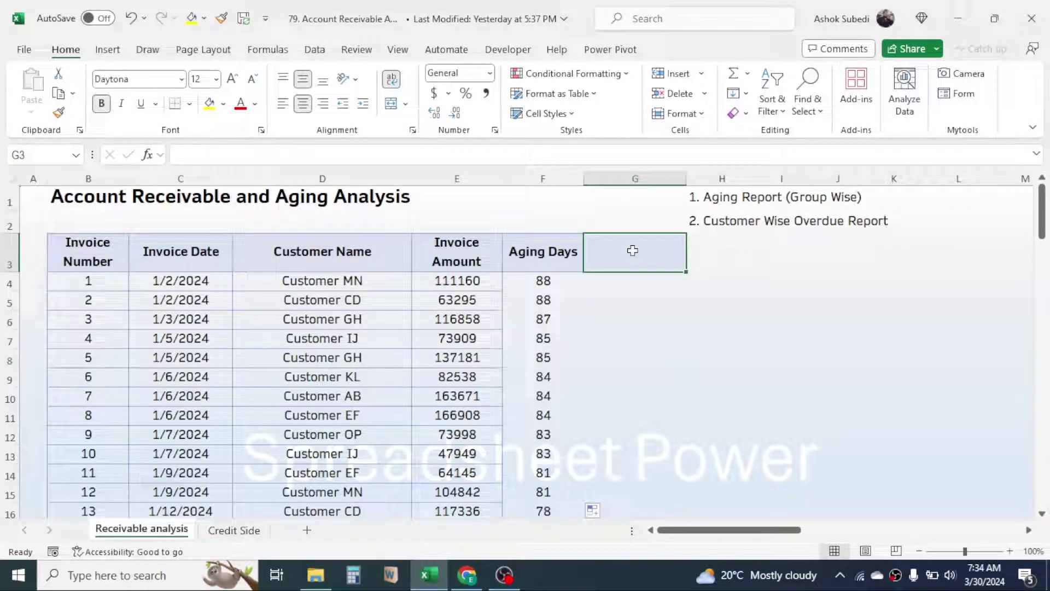
type("Aging Group")
left_click(626, 283)
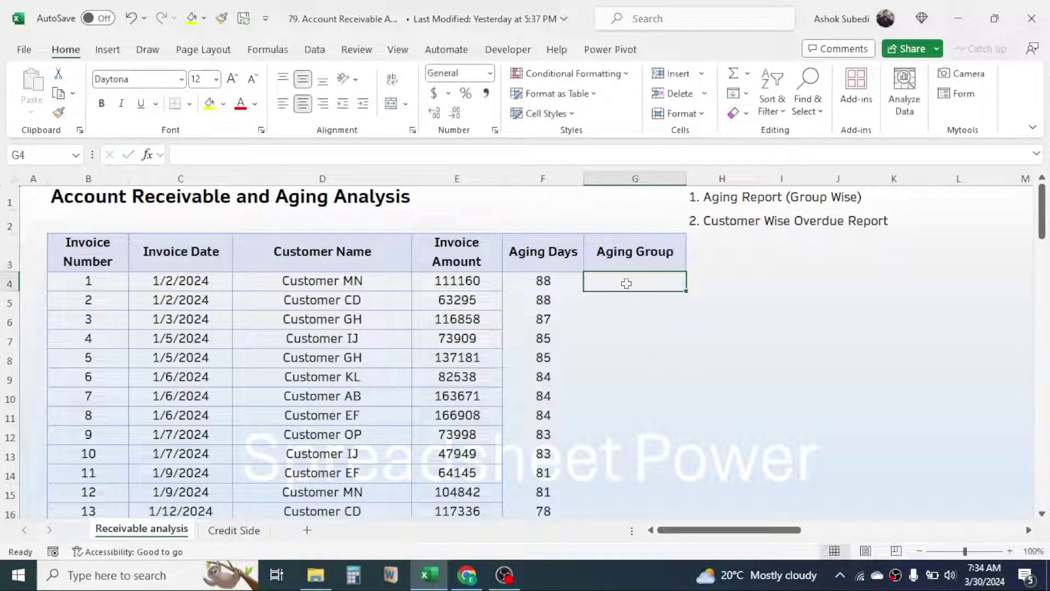
Step: Start an aging lookup table with 0 in J4 and "0 to 7 days" in K4, and widen column K to fit the label
left_click(848, 261)
left_click(853, 281)
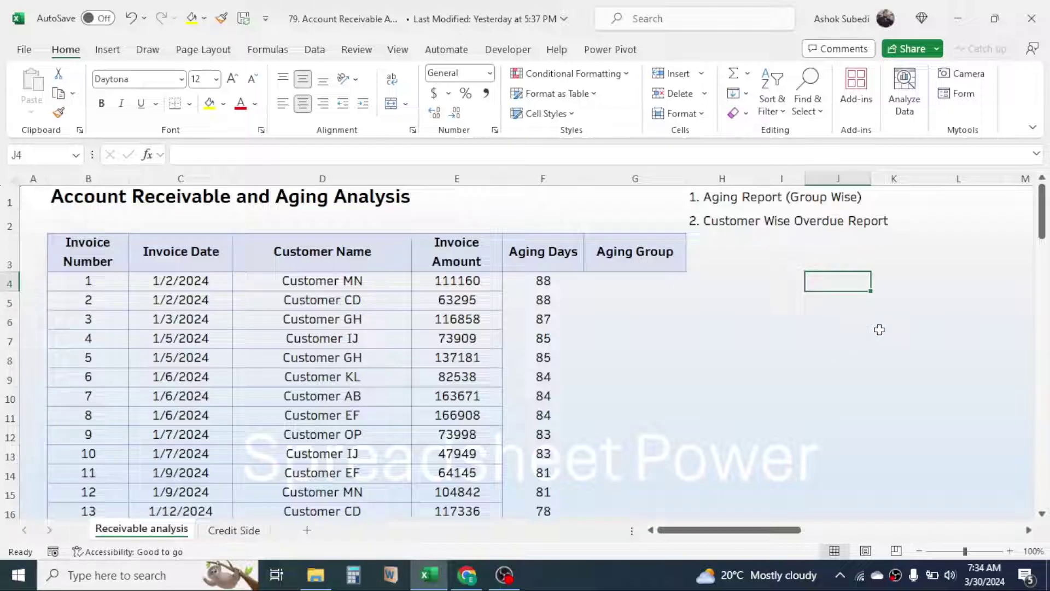
type("0")
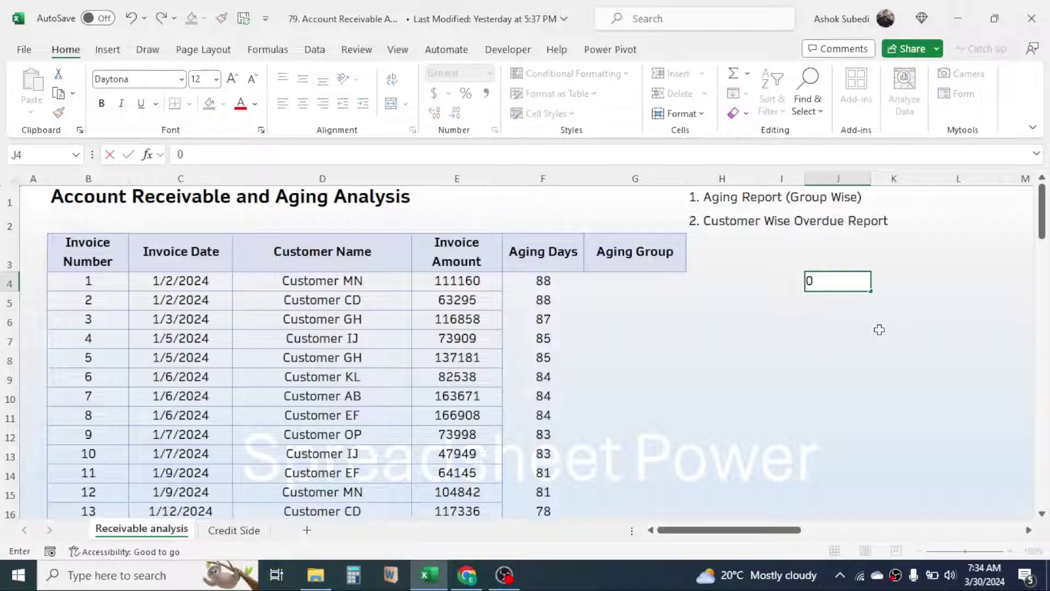
key("Tab")
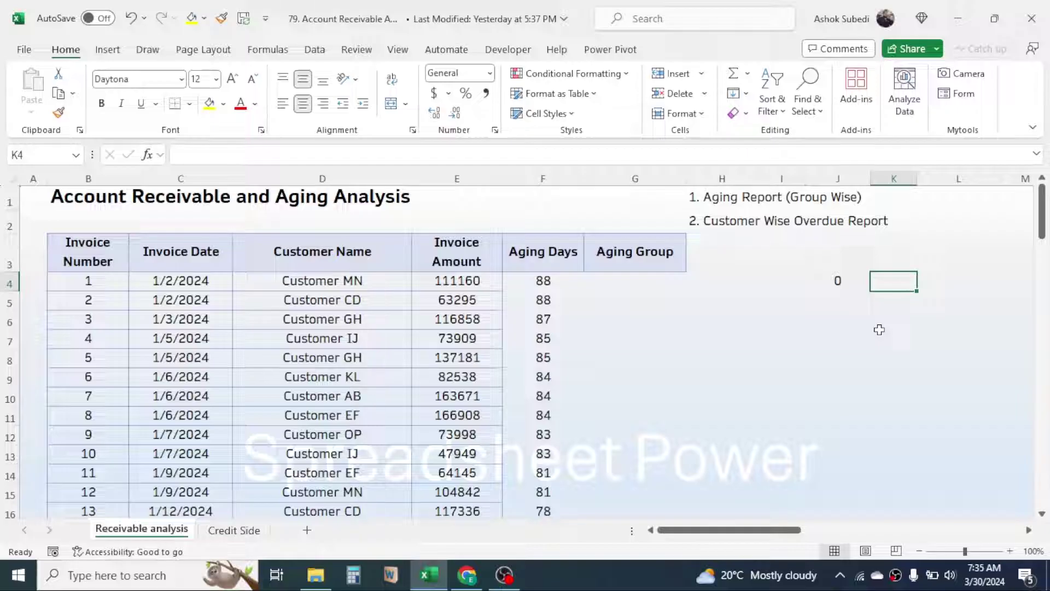
type("0 to 7 days")
key("ctrl+Return")
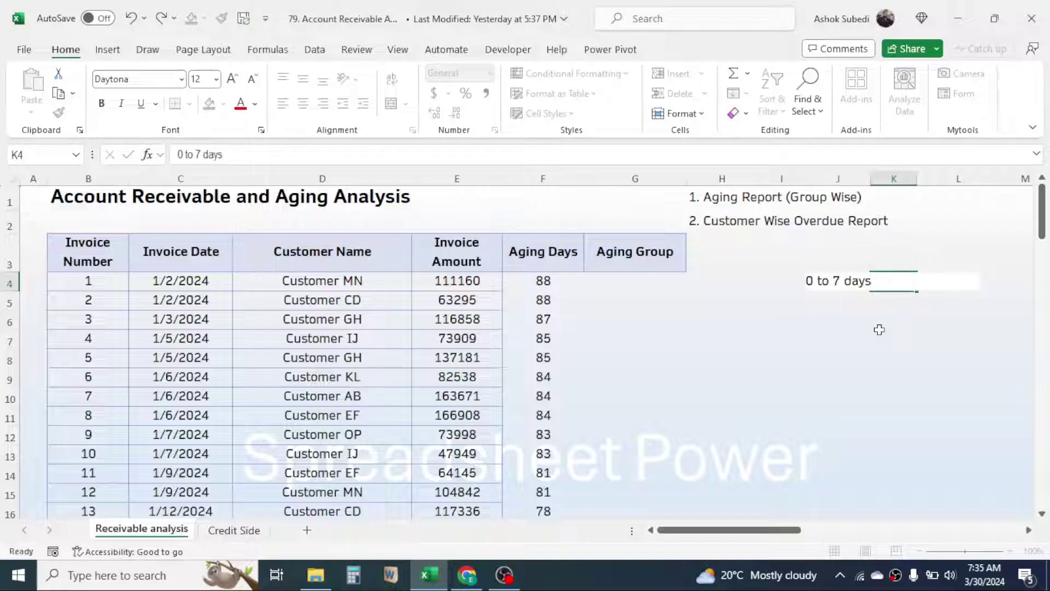
key("Return")
left_click_drag(917, 179, 944, 179)
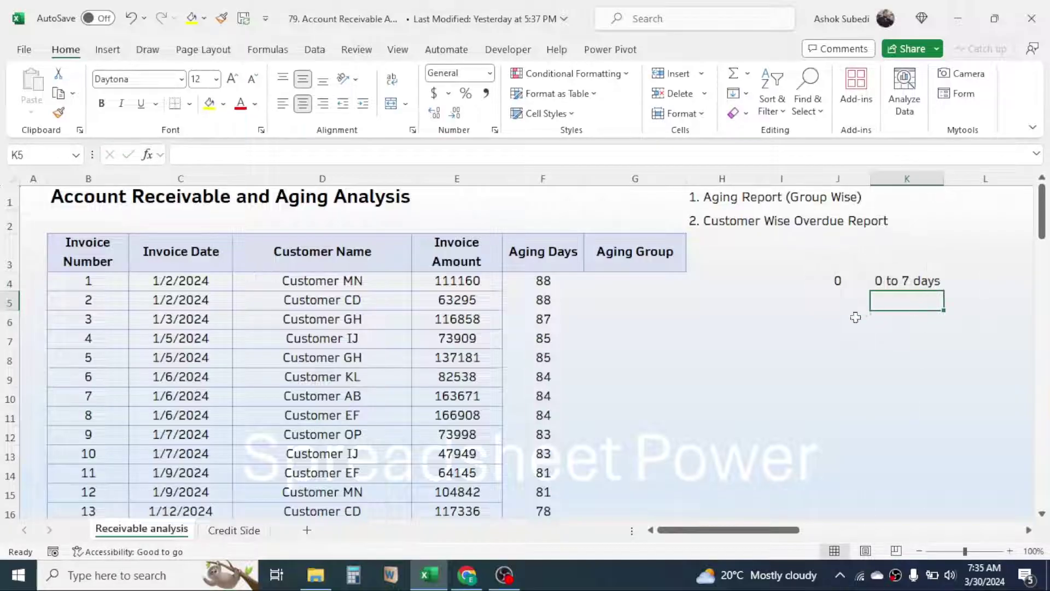
Step: Add the second aging bracket with 8 in J5 and "8 to 15 days" in K5
left_click(846, 303)
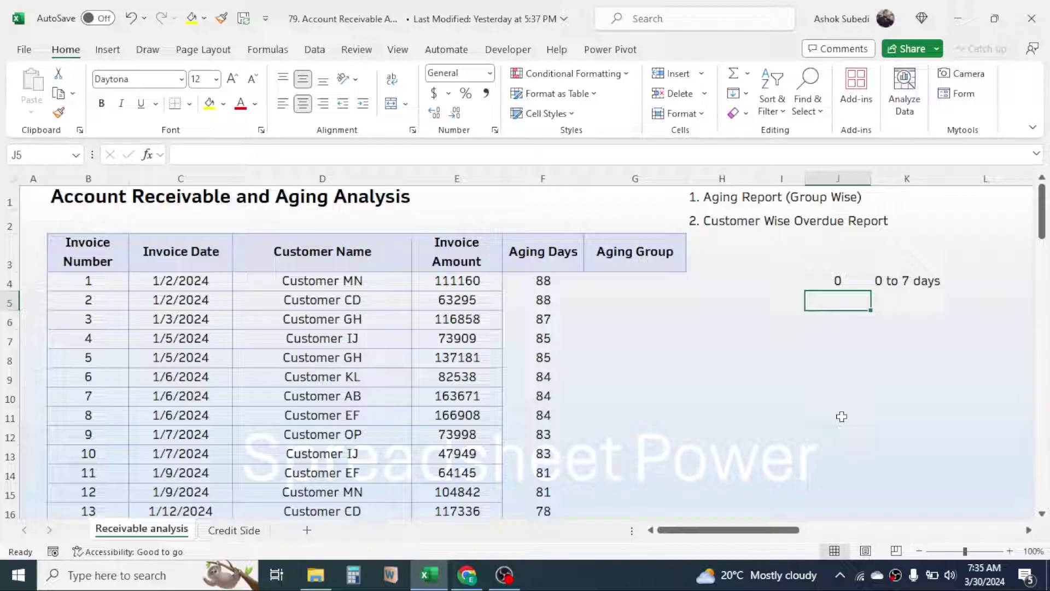
type("8")
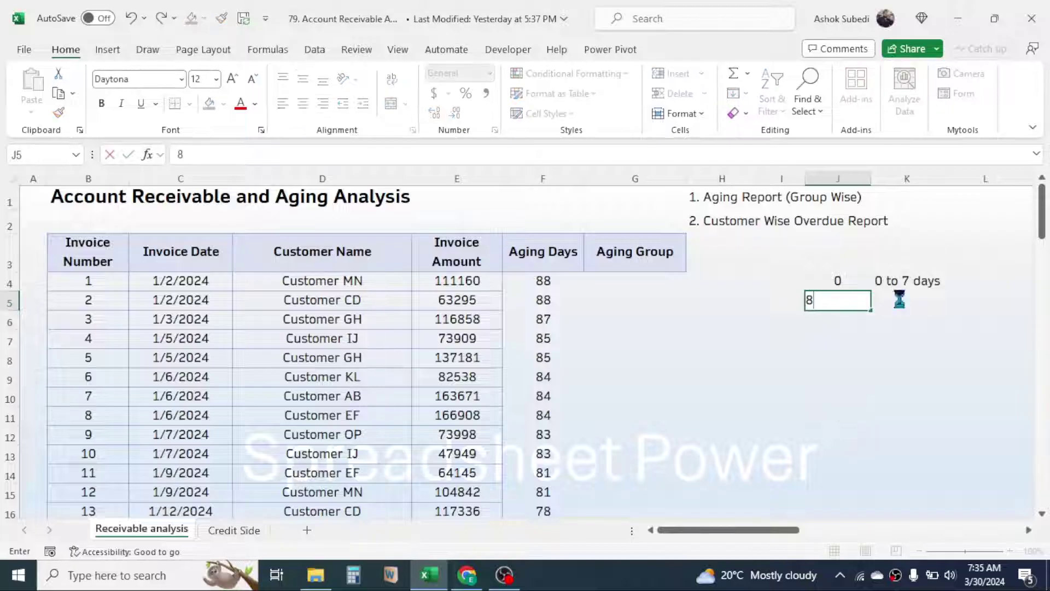
left_click(900, 298)
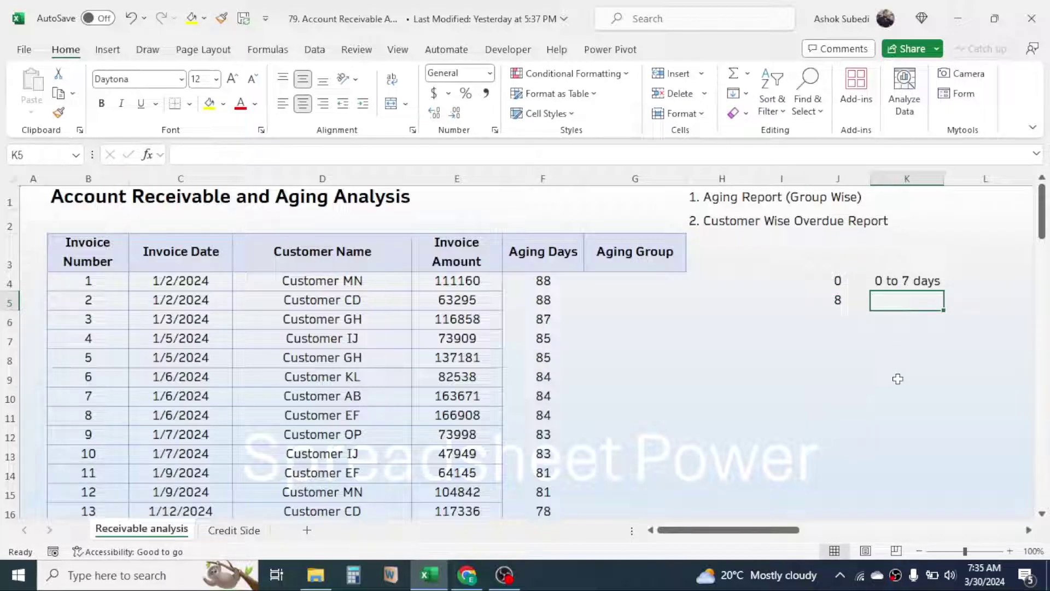
type("8 to 15 dy")
key("BackSpace")
type("ays")
key("Return")
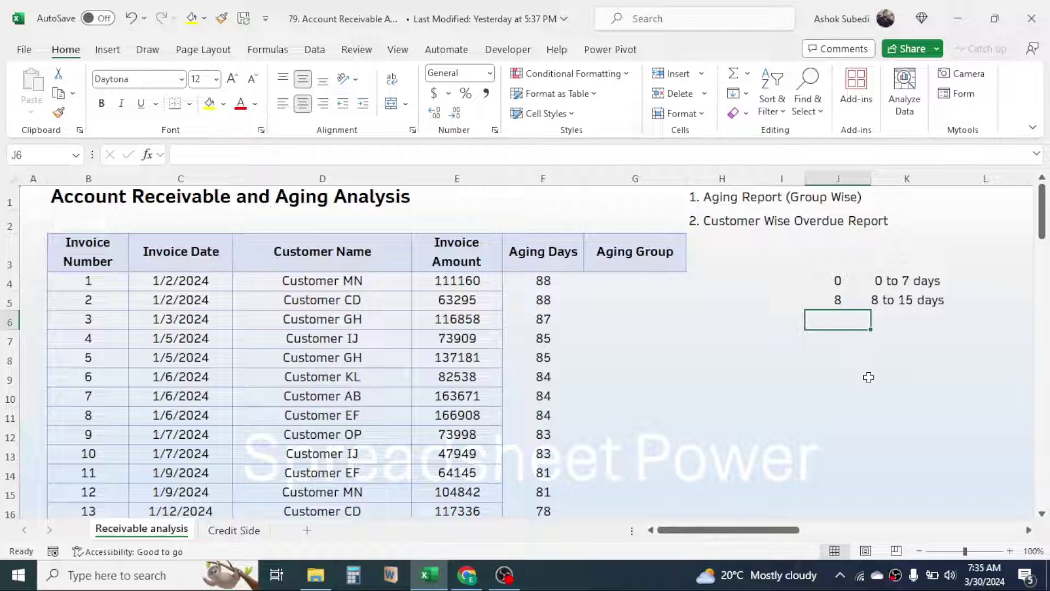
Step: Add the third aging bracket with 16 in J6 and "16 to 30 days" in K6
type("16")
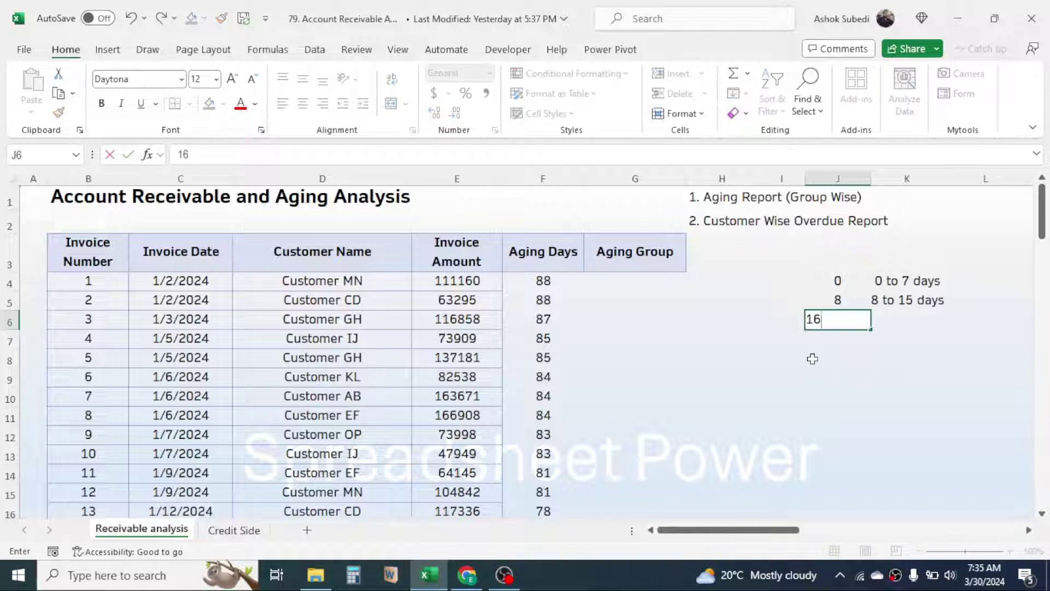
key("Tab")
type("1")
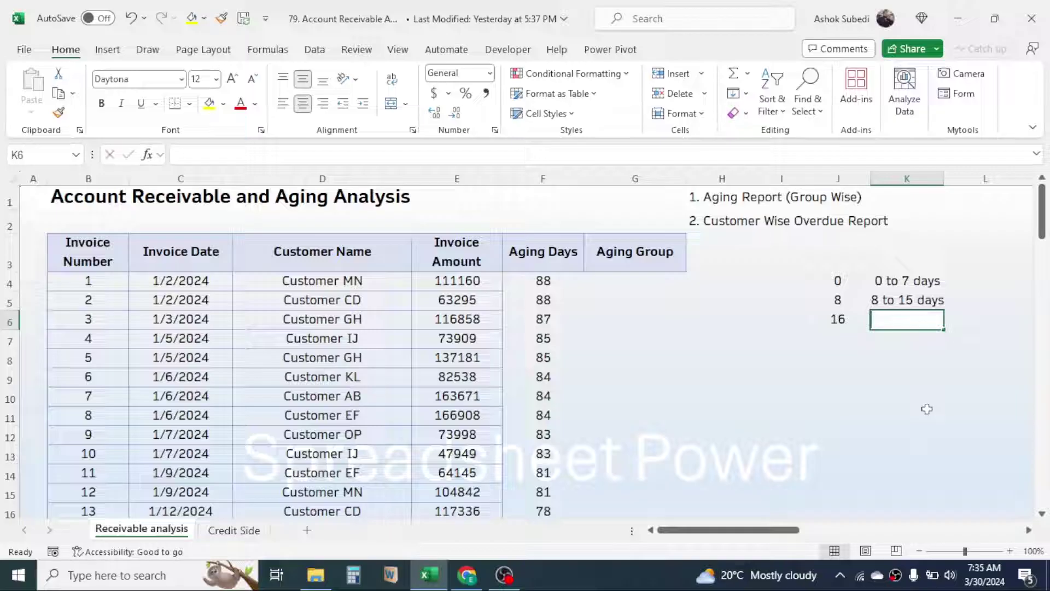
type("6 to ")
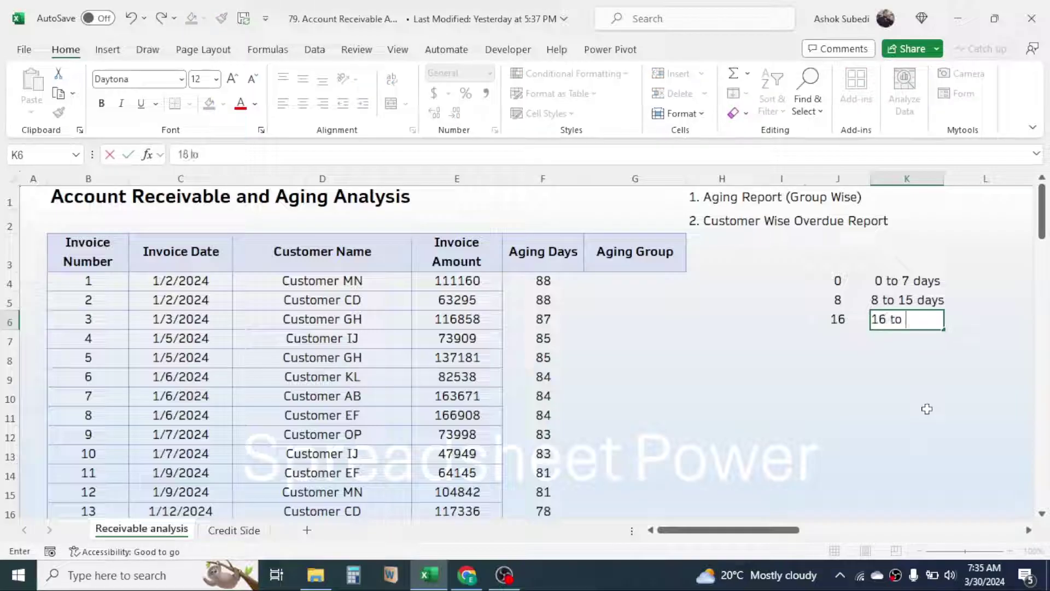
type("30 days")
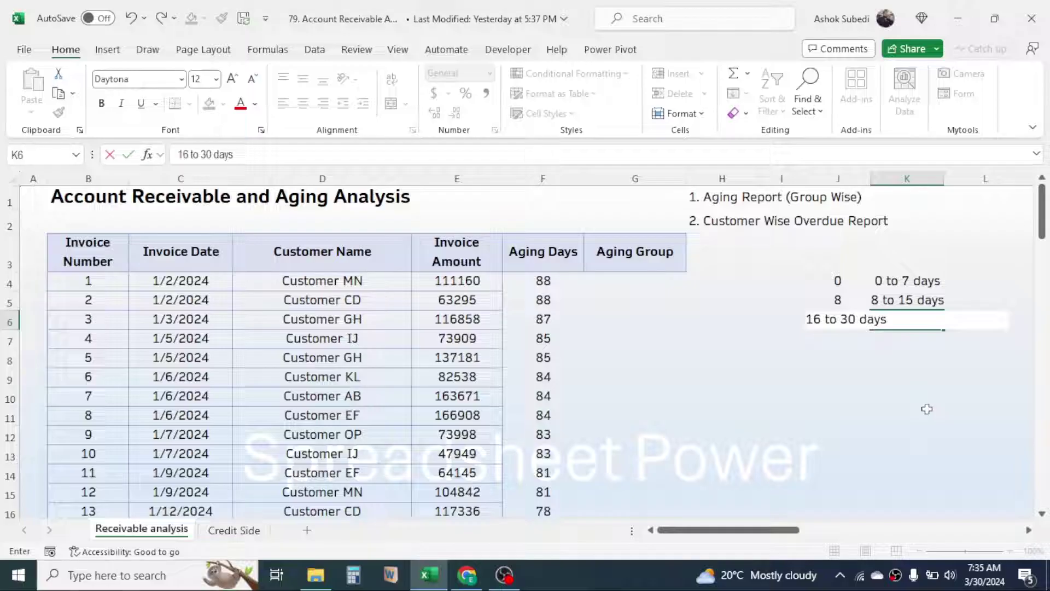
key("Return")
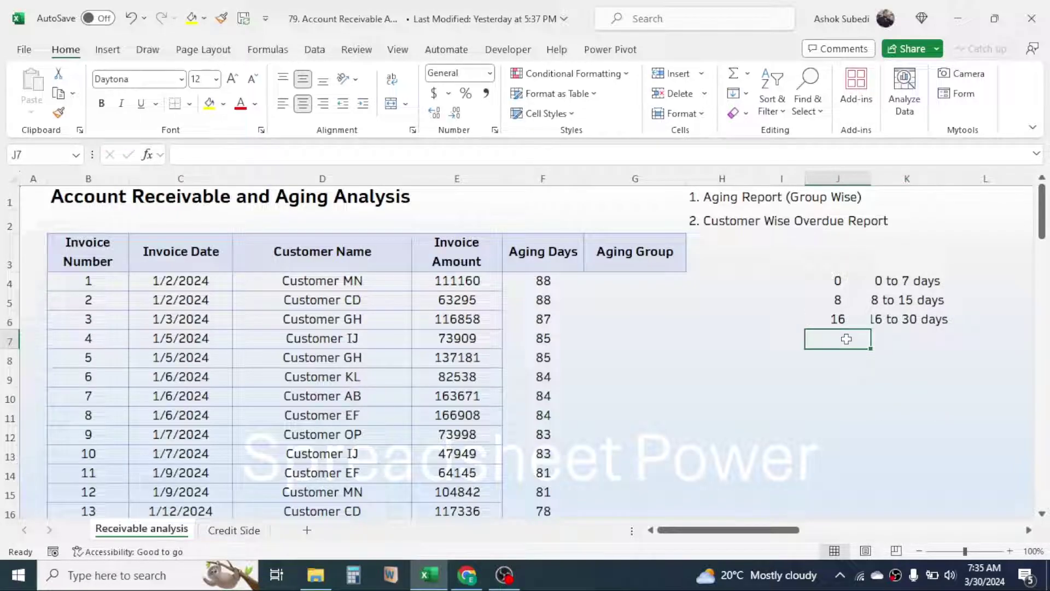
Step: Add the fourth aging bracket with 31 in J7 and "31 to 45 days" in K7
type("31")
left_click(895, 330)
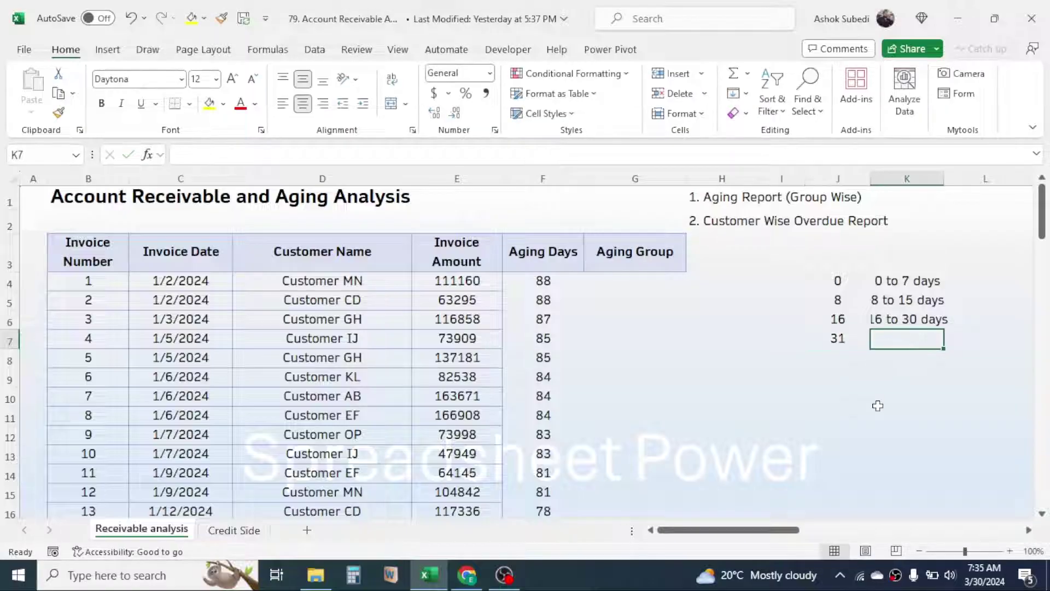
type("31 to ")
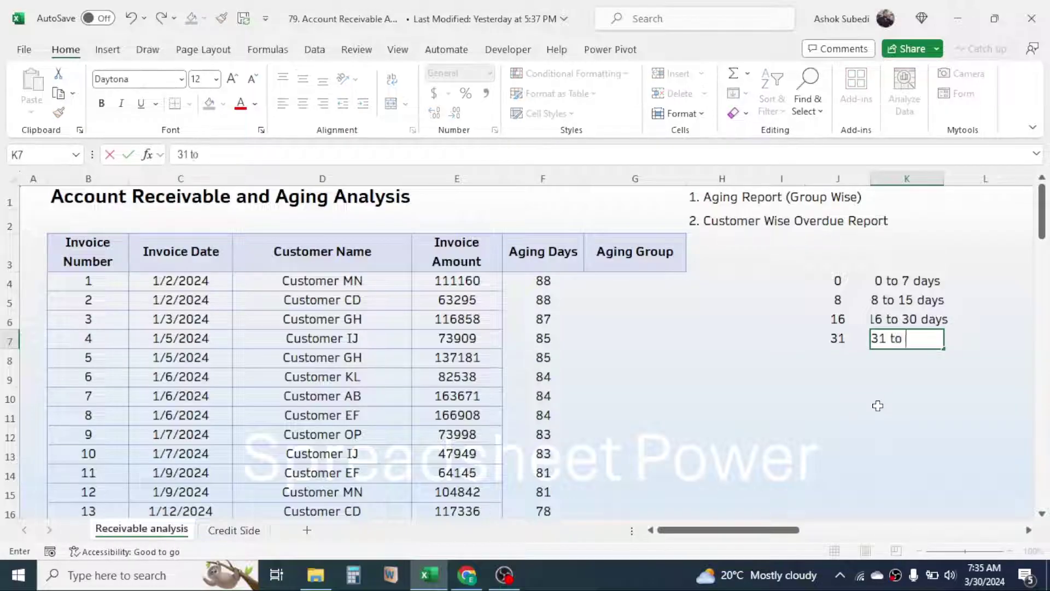
type("45 days")
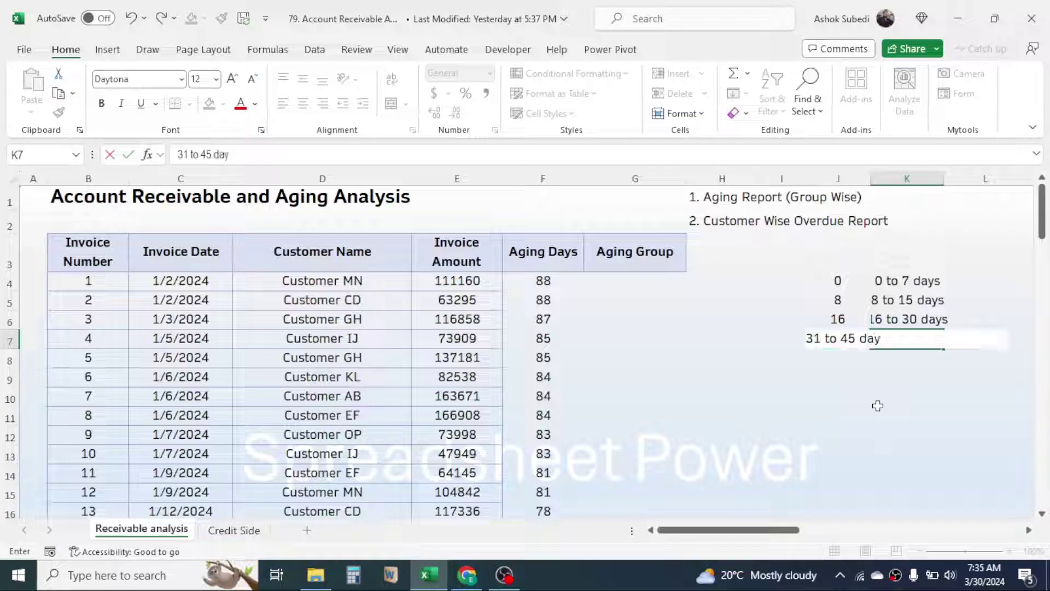
key("Return")
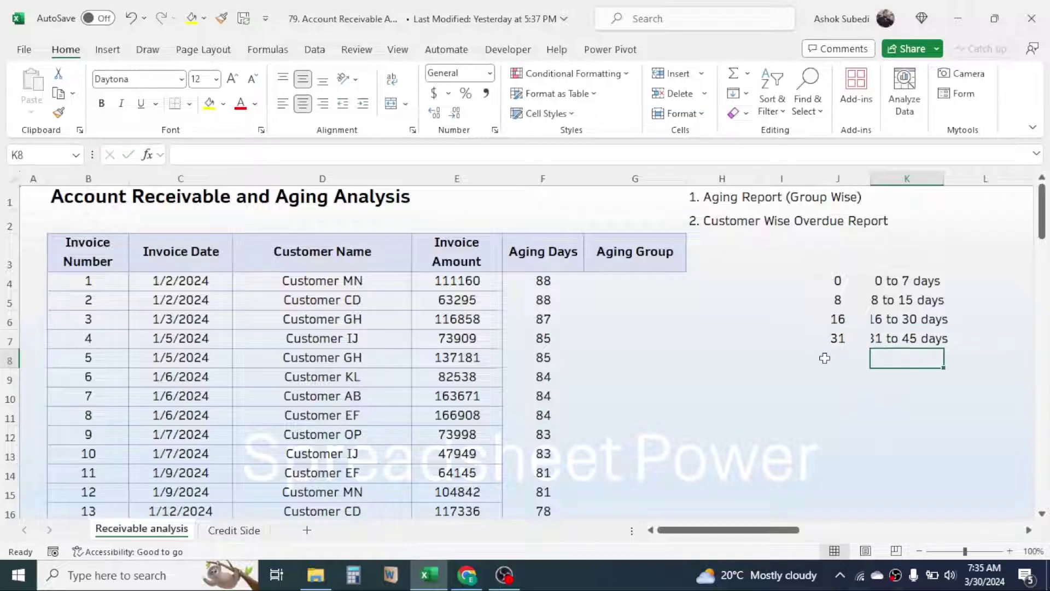
Step: Add the final aging bracket with 46 in J8 and "46 days and more" in K8, and widen column K to fit the label
left_click(835, 358)
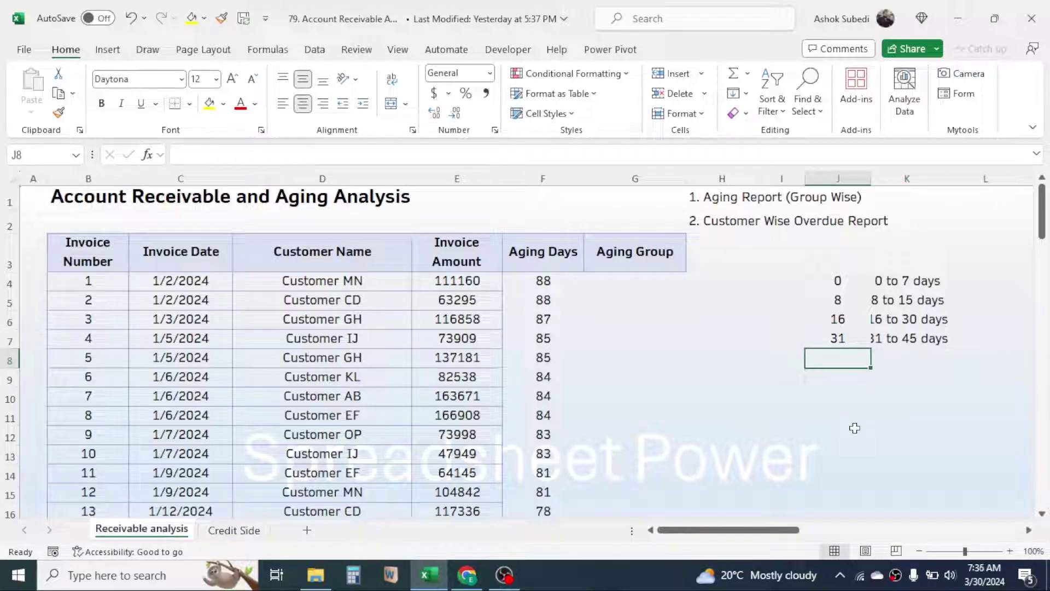
type("46")
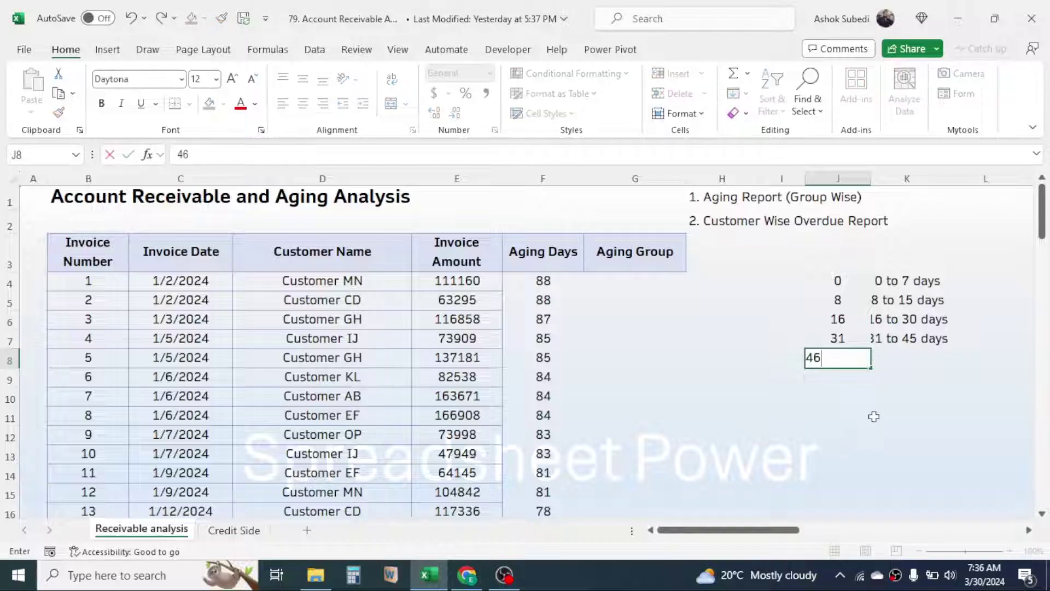
left_click(904, 351)
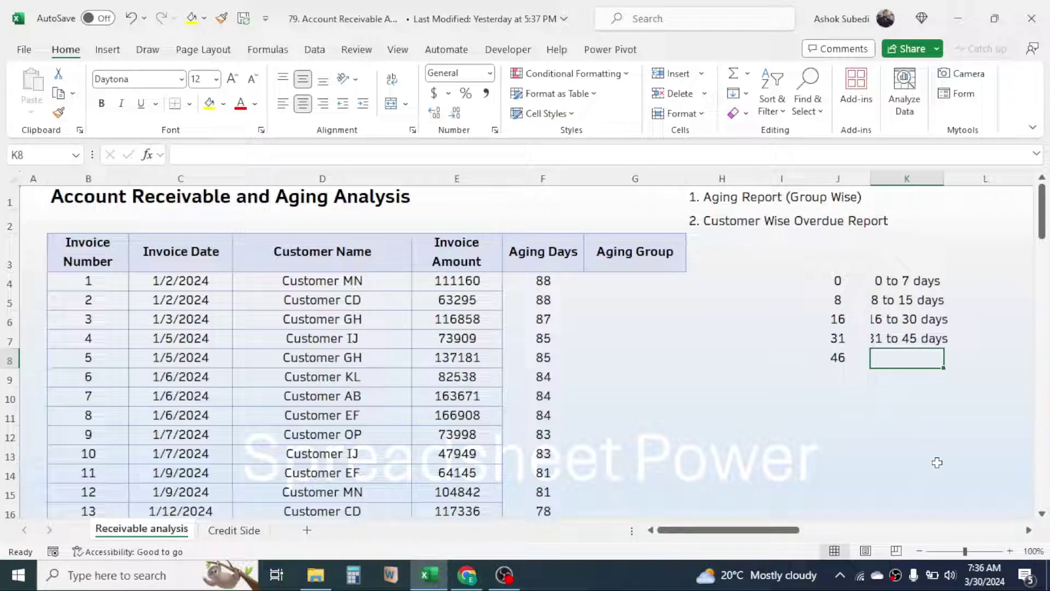
type("46 days a")
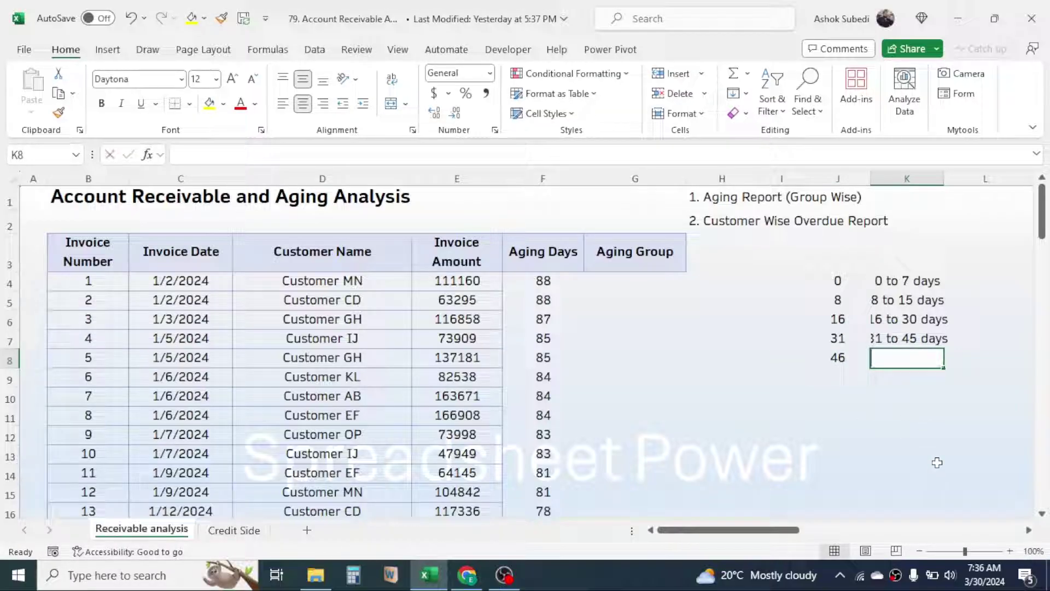
type("nd more")
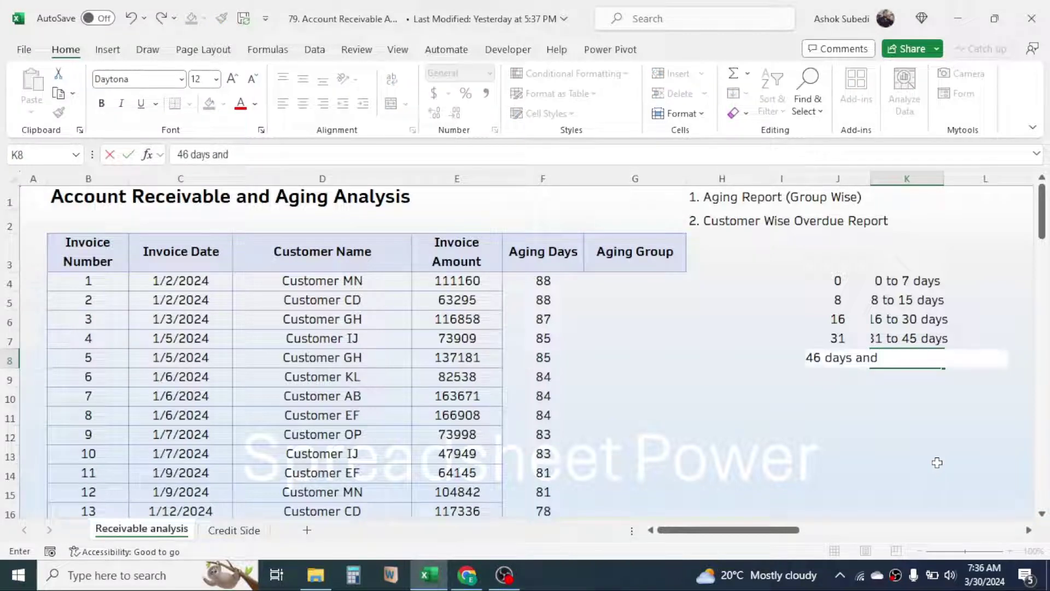
left_click(905, 396)
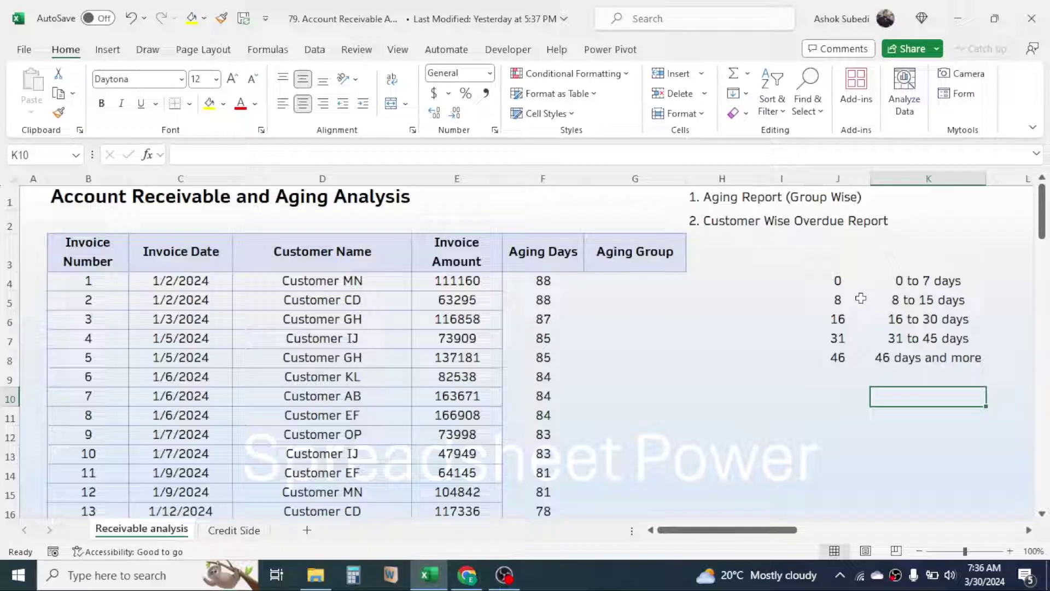
left_click_drag(844, 280, 910, 364)
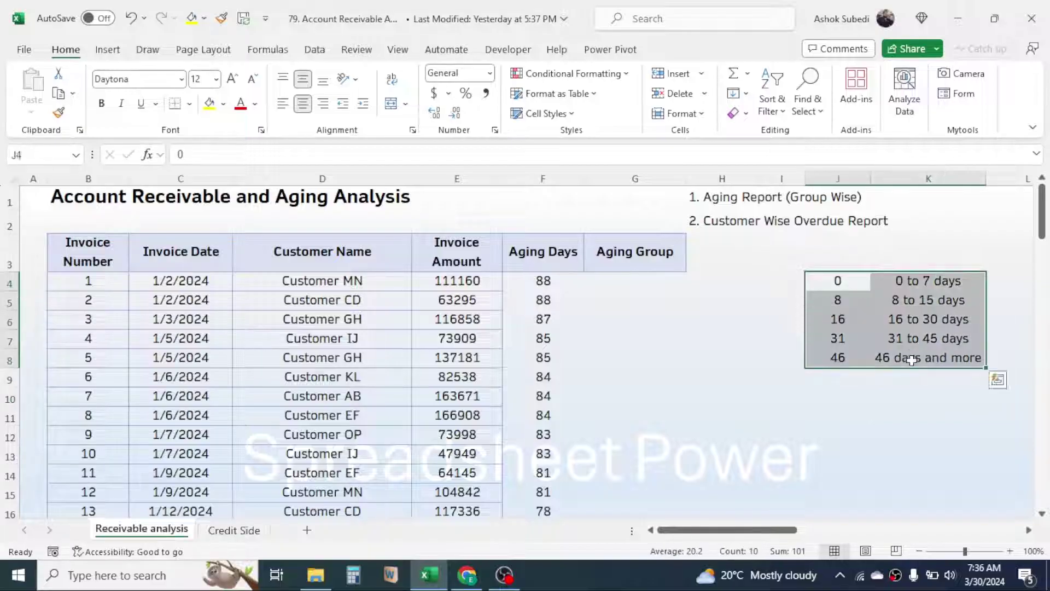
Step: Start a LOOKUP formula in G4 under Aging Group, using the aging days in F4 as the lookup value
left_click(635, 280)
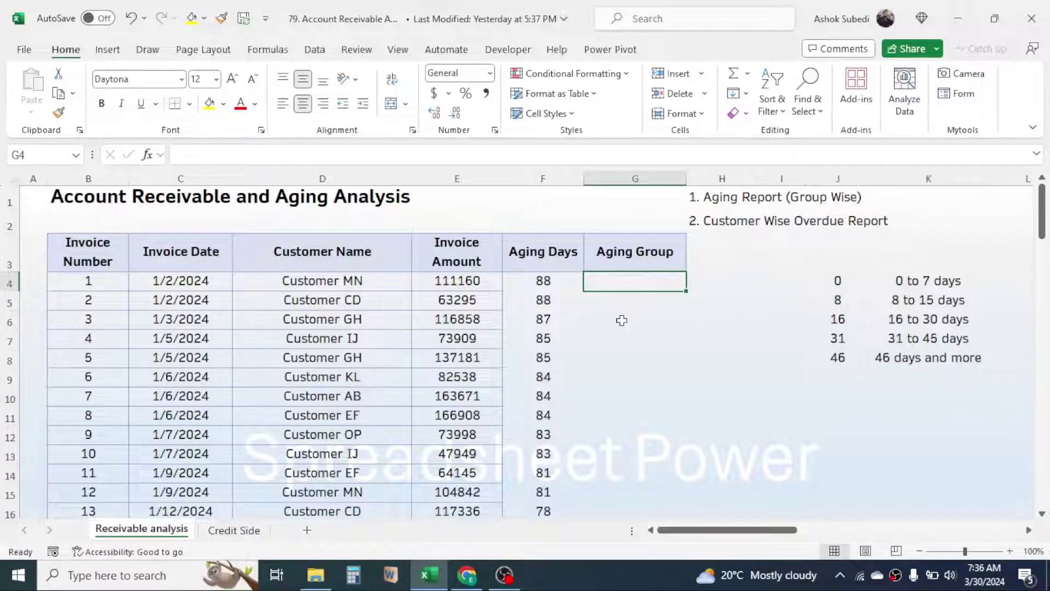
left_click(87, 281)
left_click(92, 306)
left_click(88, 337)
type("=LOOK")
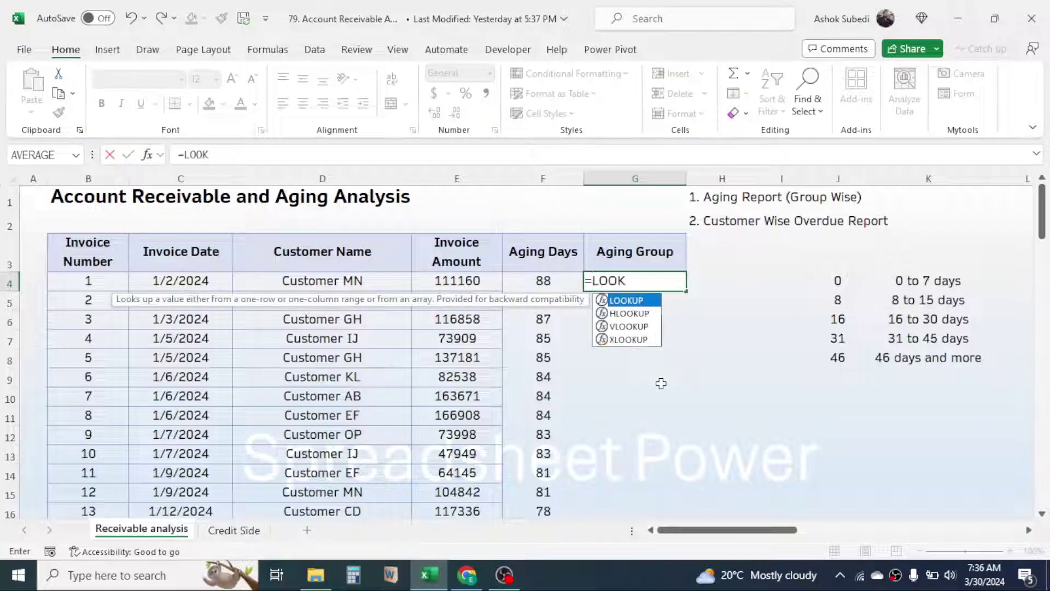
type("UP(")
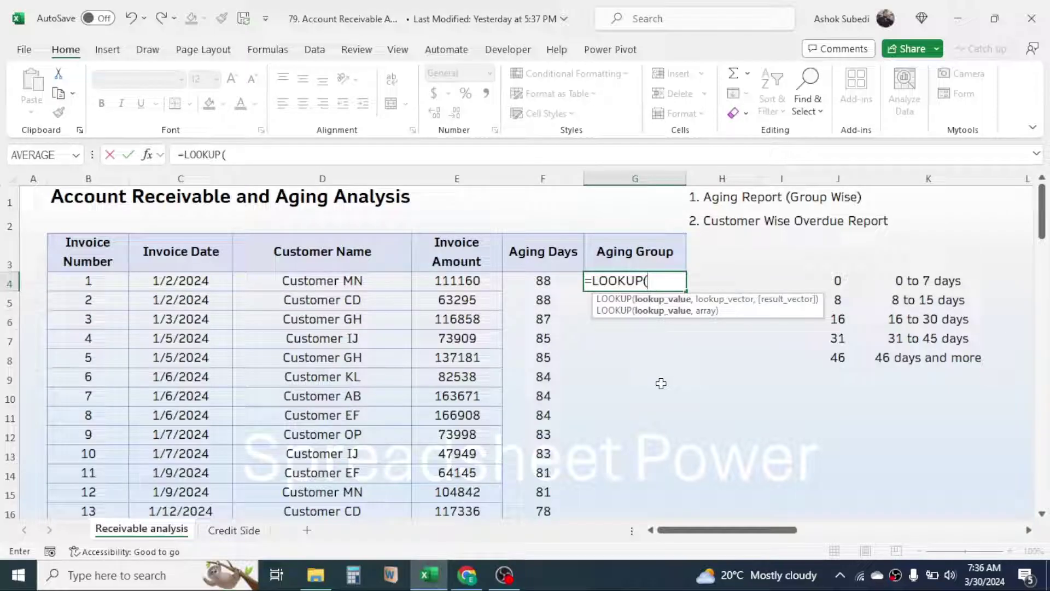
left_click(544, 281)
type(",")
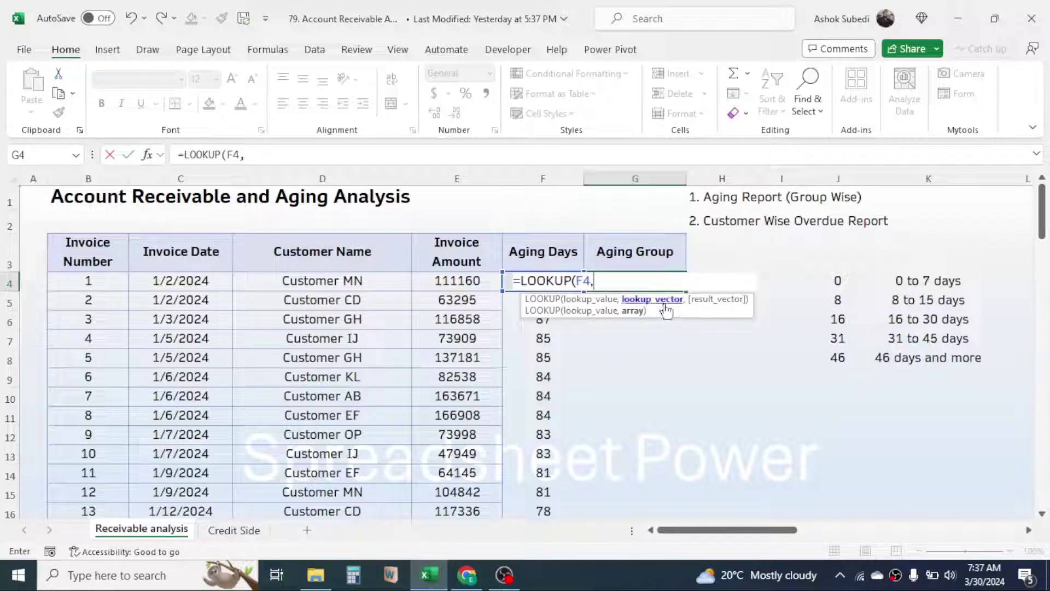
Step: Complete the LOOKUP formula in G4 with $J$4:$J$8 as the lookup vector and $K$4:$K$8 as the result vector
left_click_drag(838, 280, 840, 353)
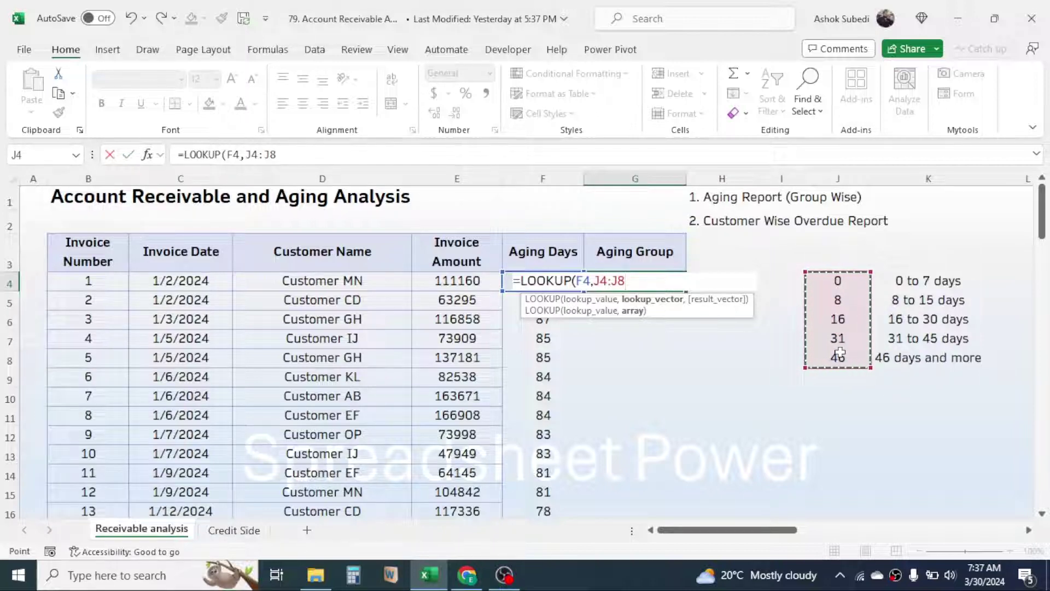
key("F4")
type(",")
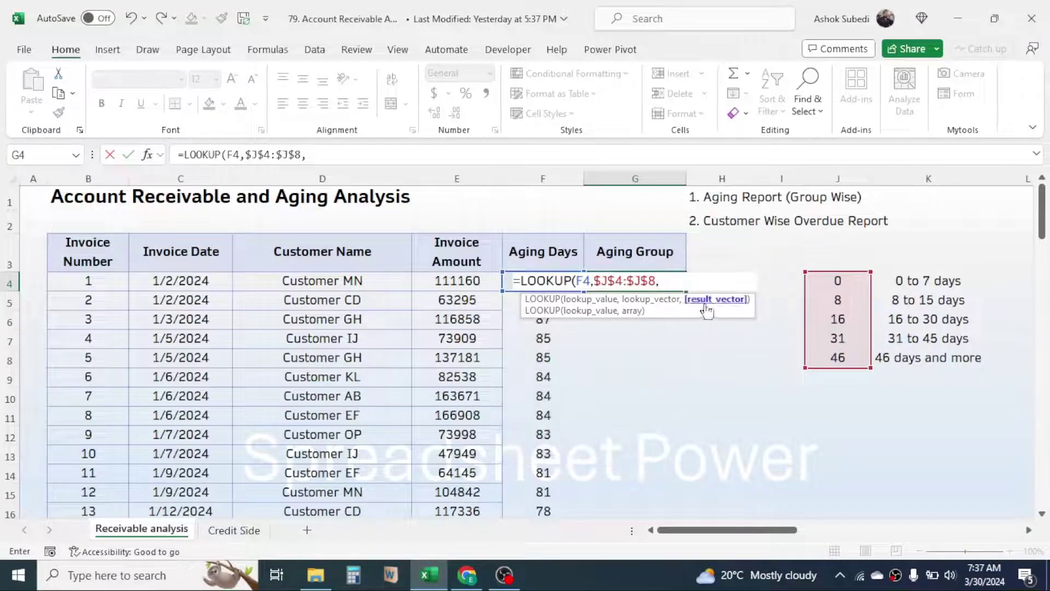
left_click(924, 281)
left_click_drag(924, 281, 934, 358)
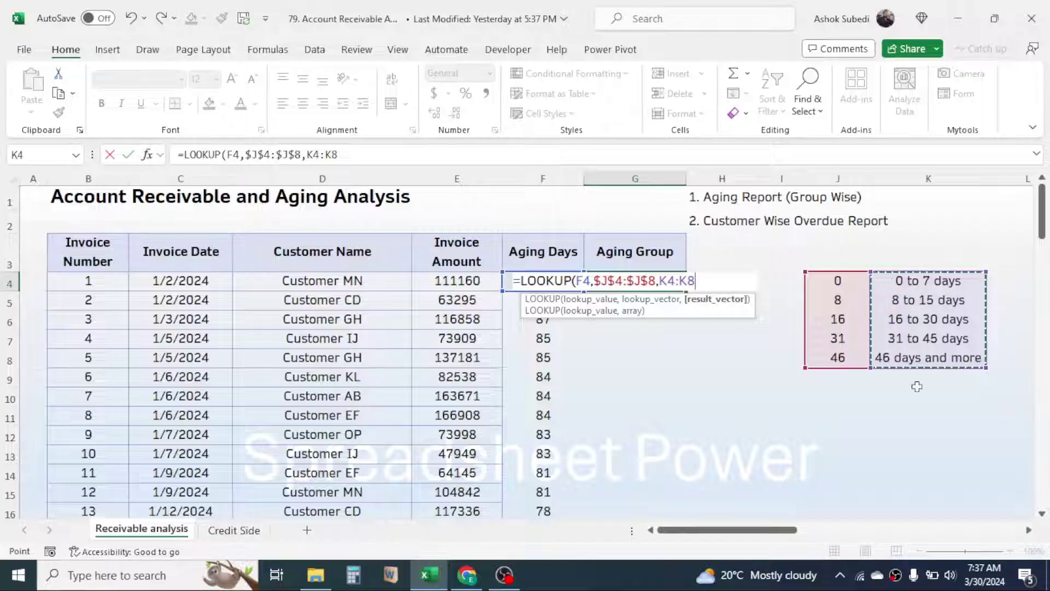
key("F4")
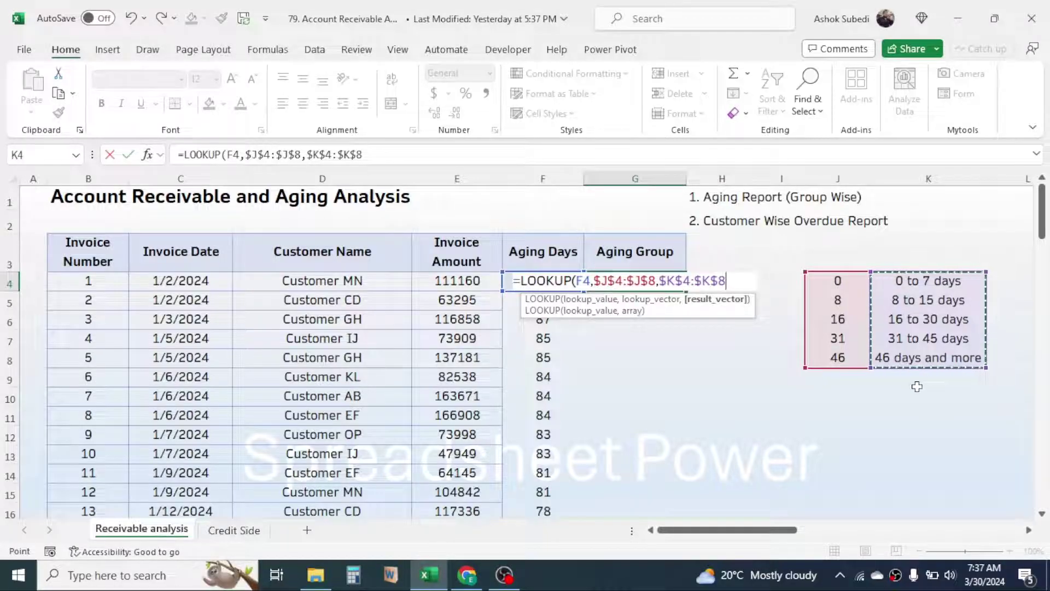
type(")")
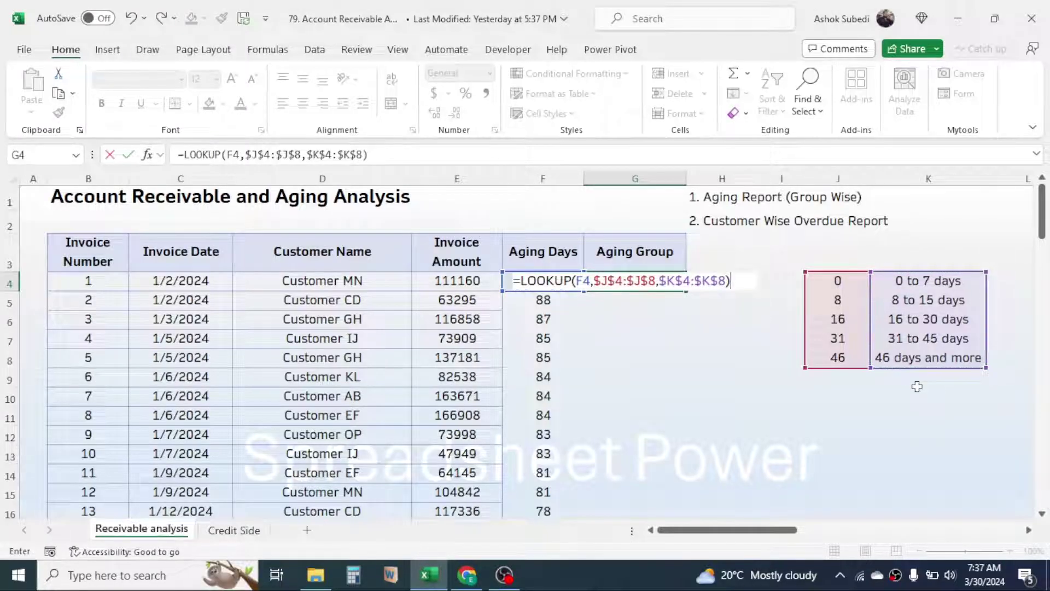
key("Return")
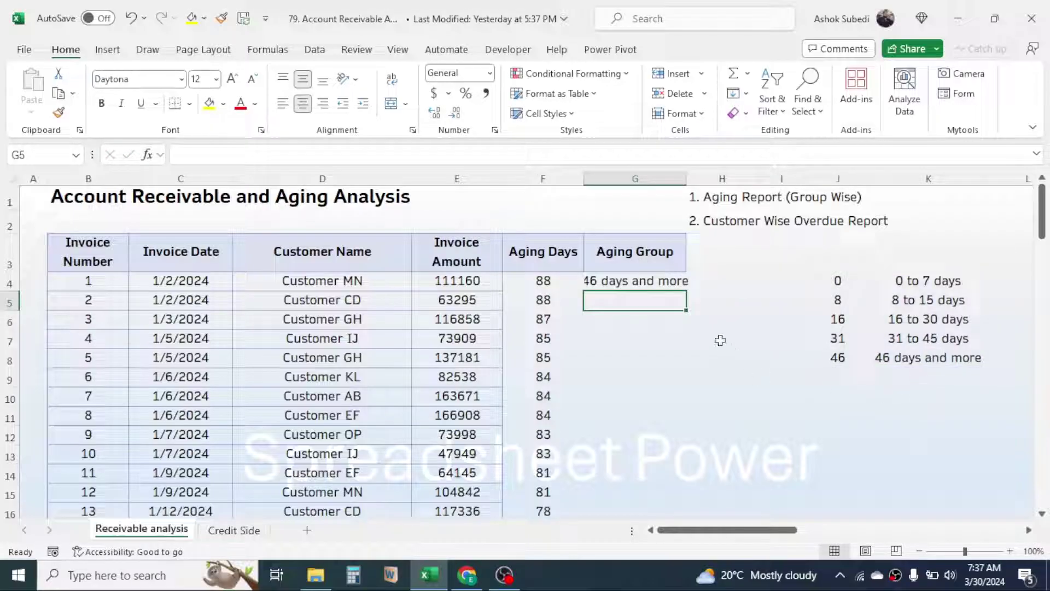
Step: Widen column G to fit the group labels and fill the G4 formula down to the last invoice row
left_click(645, 288)
left_click_drag(687, 178, 706, 178)
left_click(540, 282)
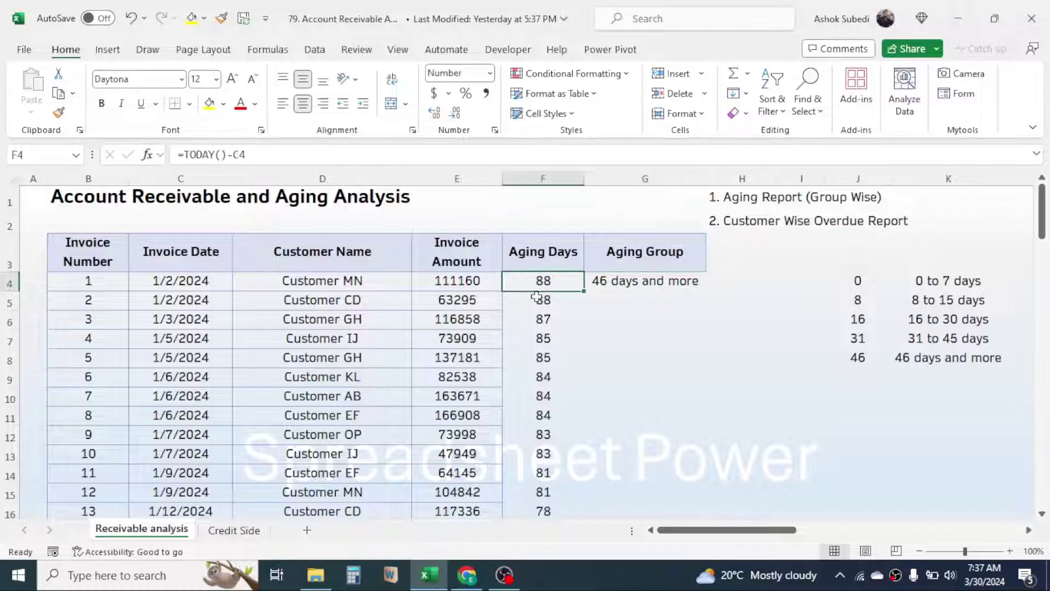
left_click(661, 289)
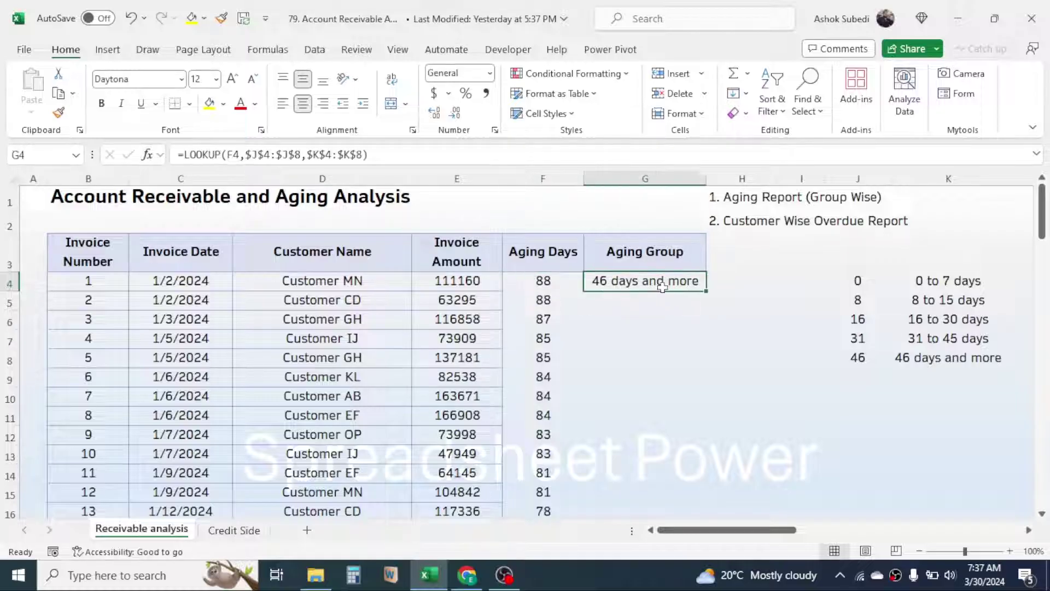
double_click(708, 293)
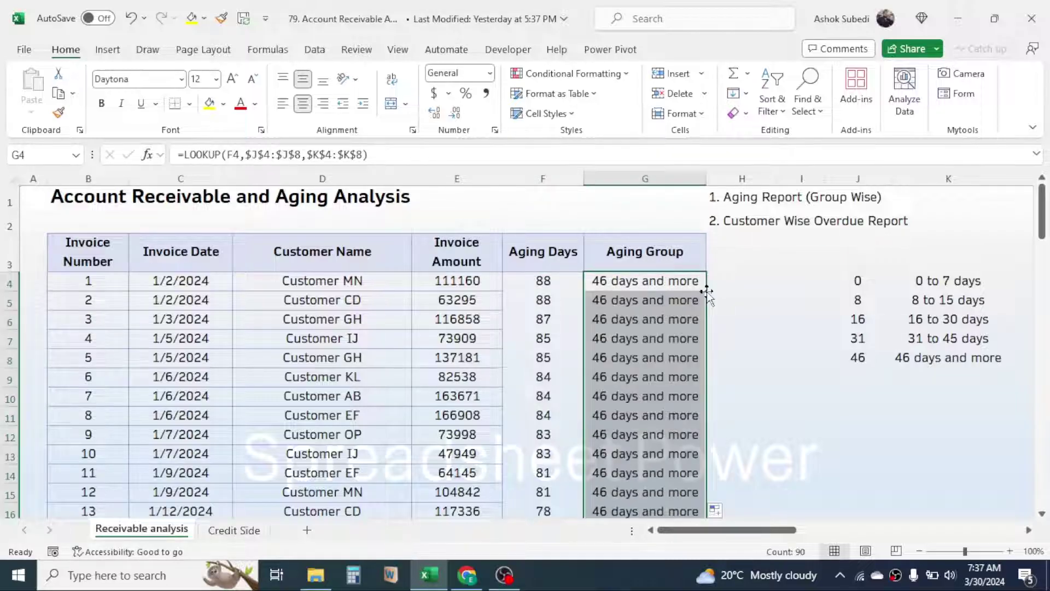
left_click_drag(1042, 222, 1044, 512)
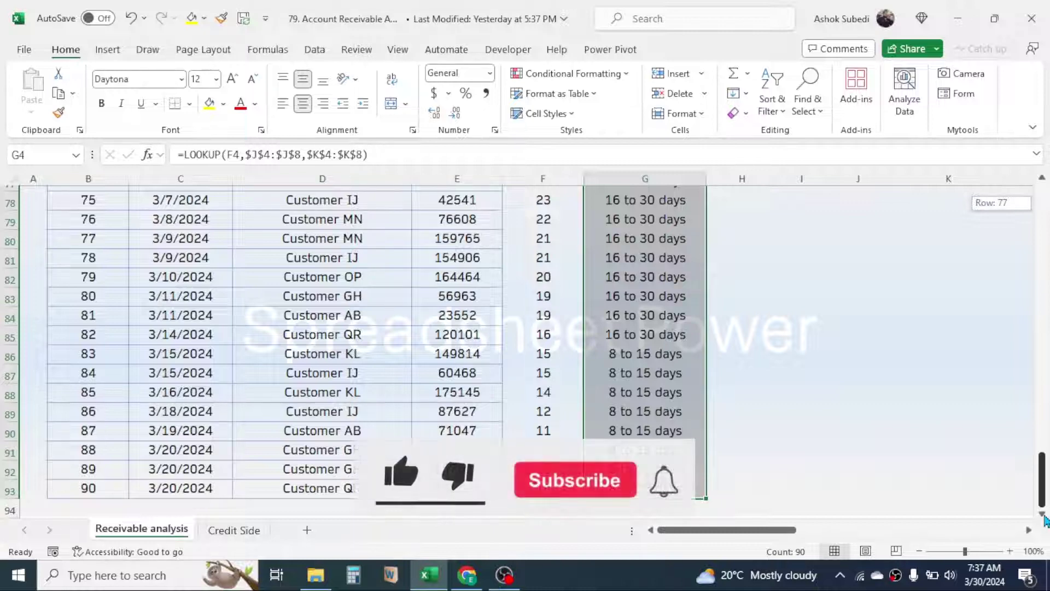
left_click_drag(1044, 518, 1044, 432)
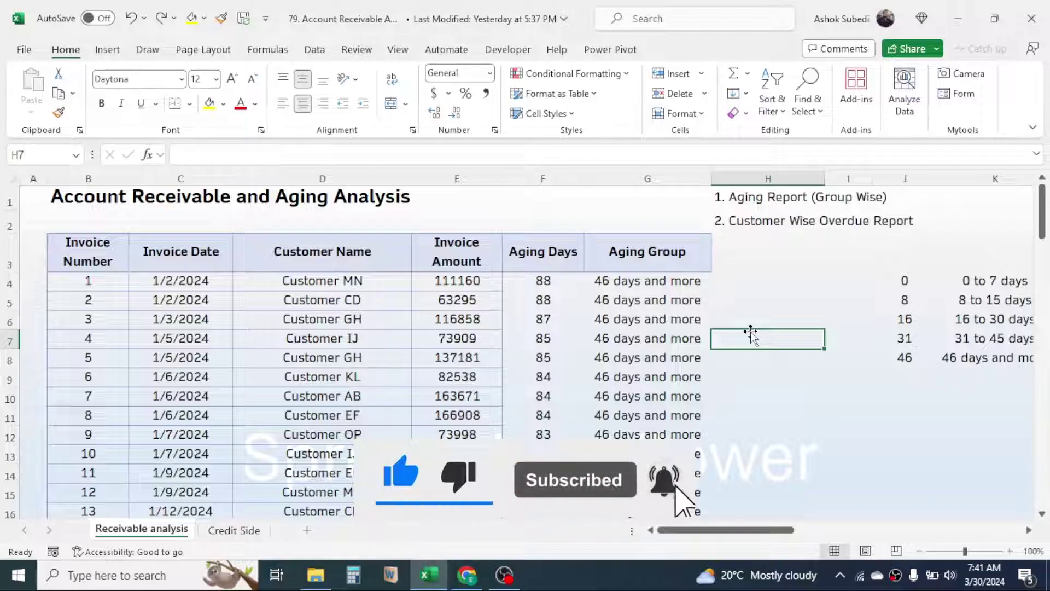
Step: Add the column header "Overdue Date" in H3 and centre it
left_click(738, 253)
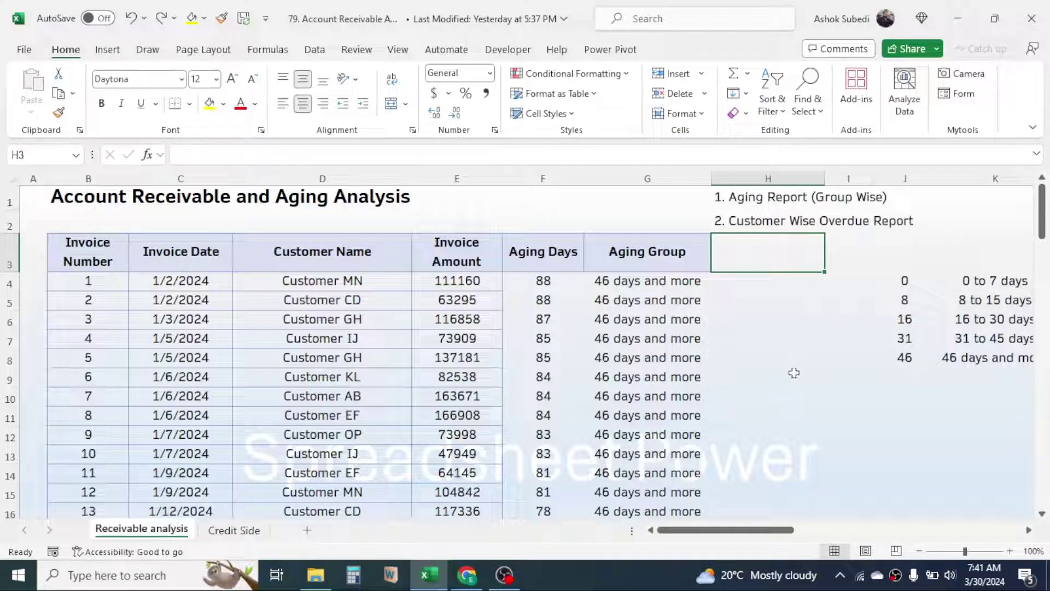
type("I")
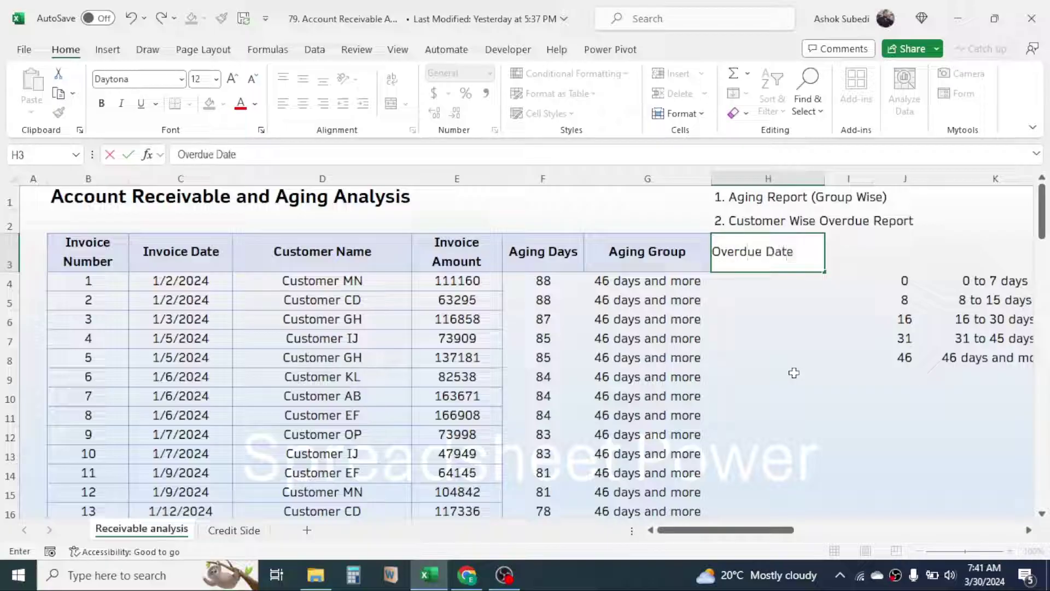
key("Return")
left_click(760, 249)
key("alt+h")
key("a")
key("c")
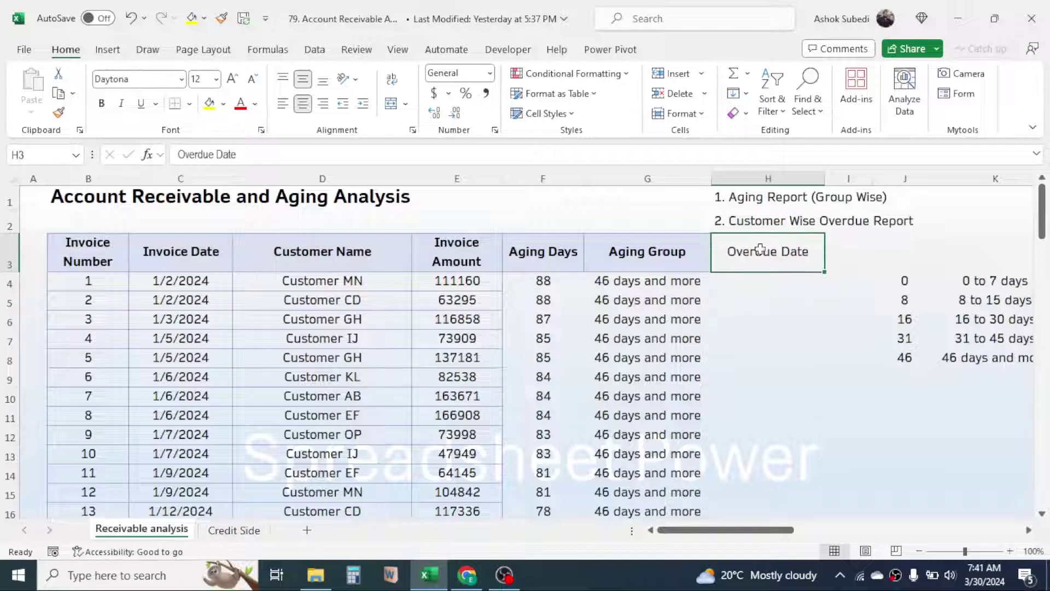
Step: Copy the formatting of the Aging Group header onto the Overdue Date header in H3
left_click(637, 246)
left_click(61, 112)
left_click(766, 256)
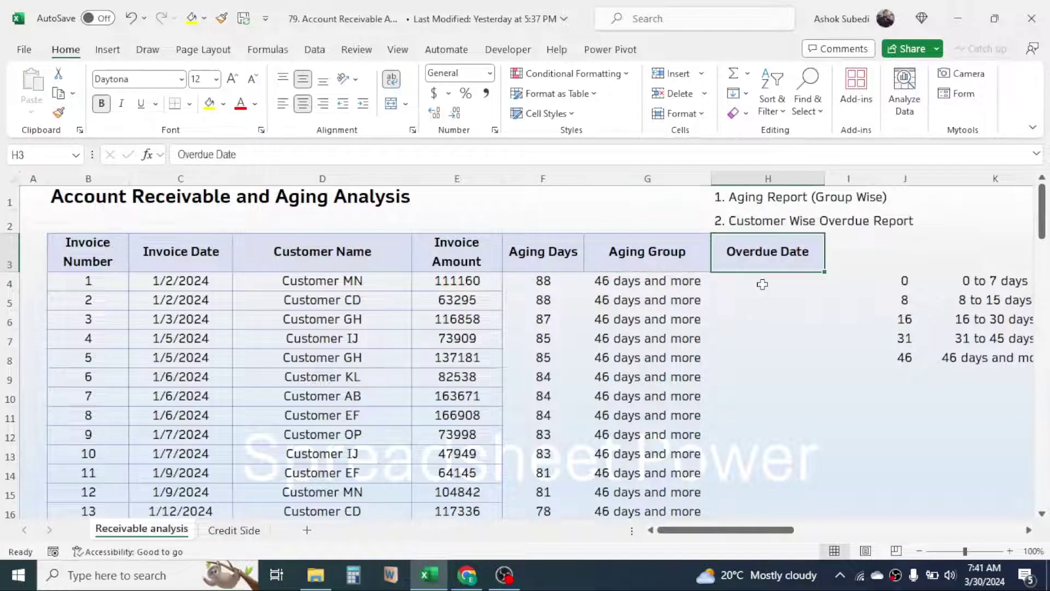
Step: Begin the overdue date formula in H4 by adding to invoice date C4 a VLOOKUP with customer name D4 as the lookup value
left_click(763, 285)
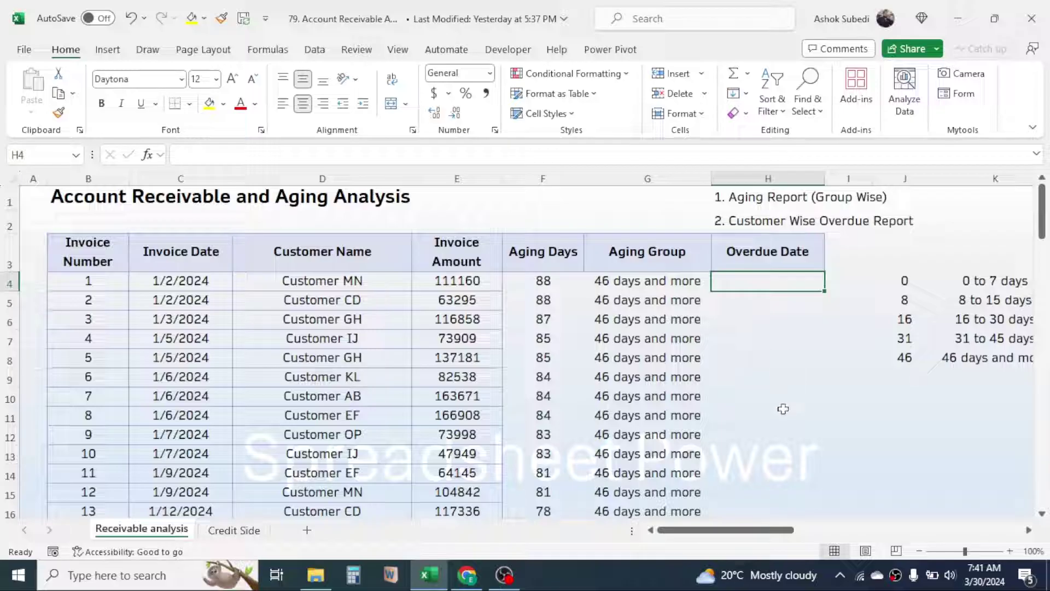
type("=")
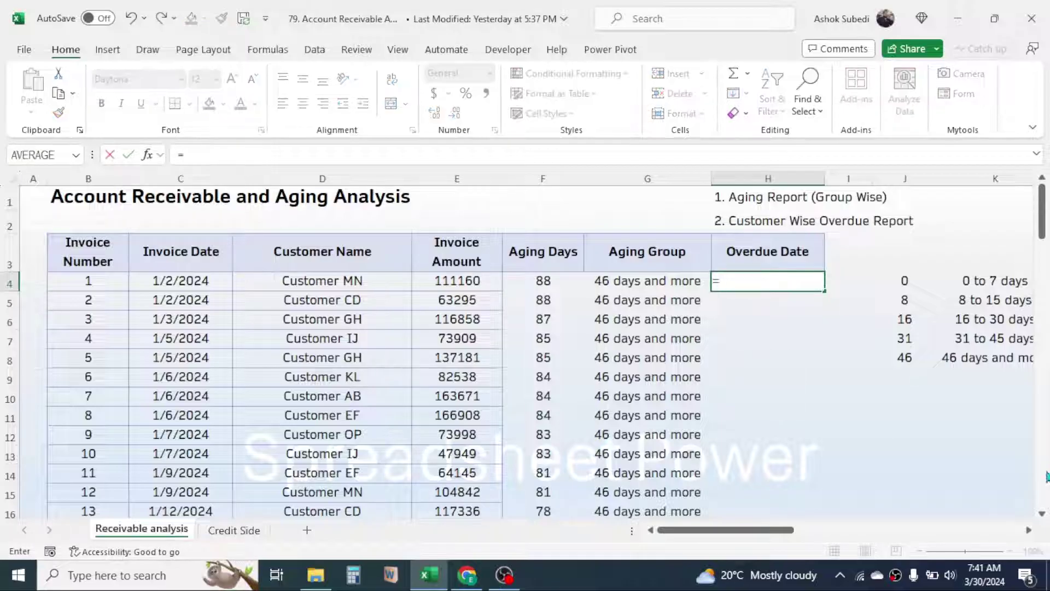
left_click(195, 278)
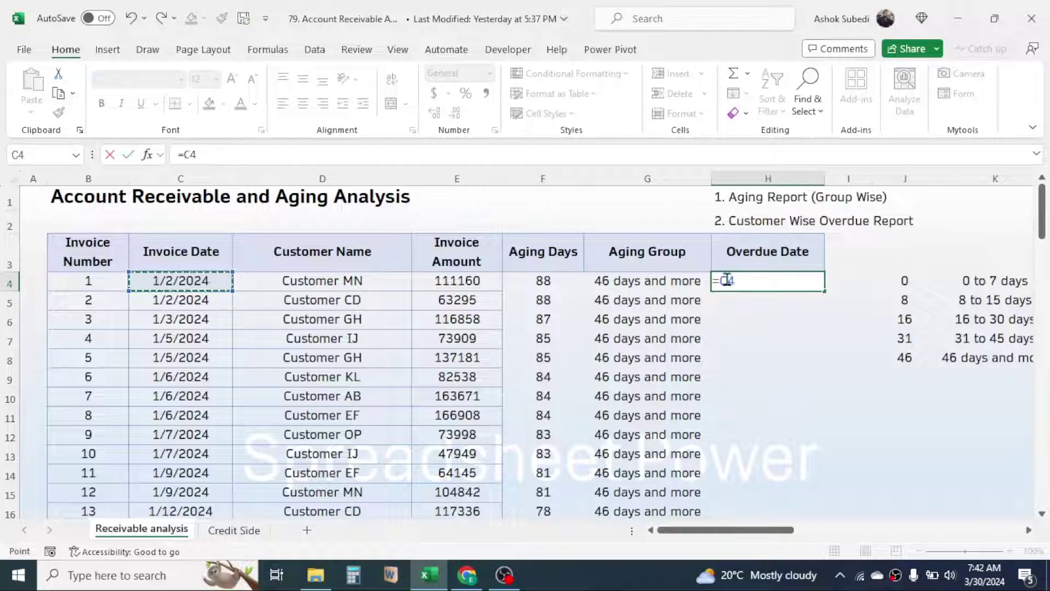
type("+")
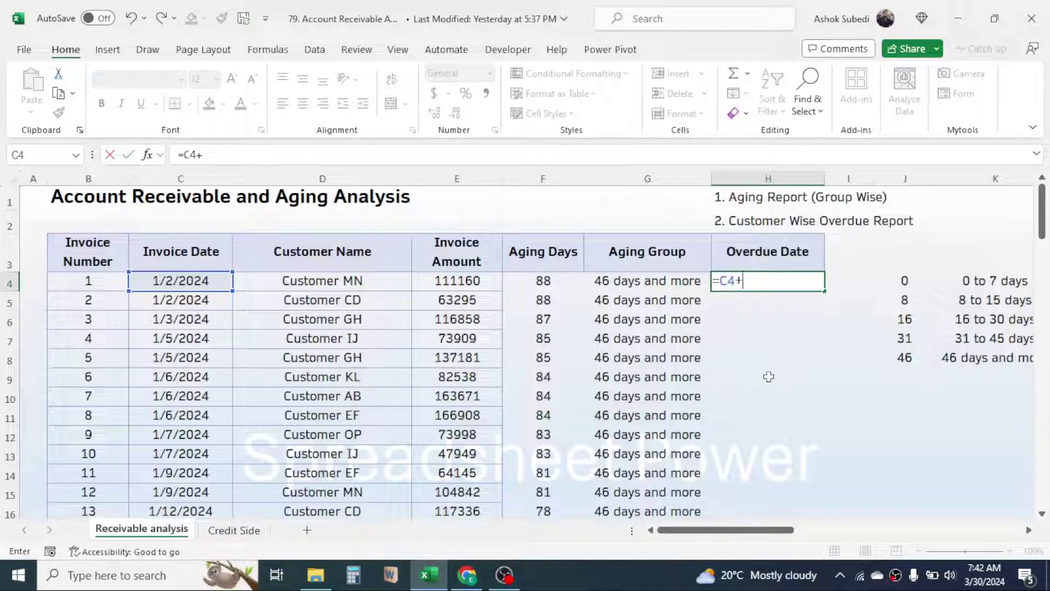
type("VLOOKUP(")
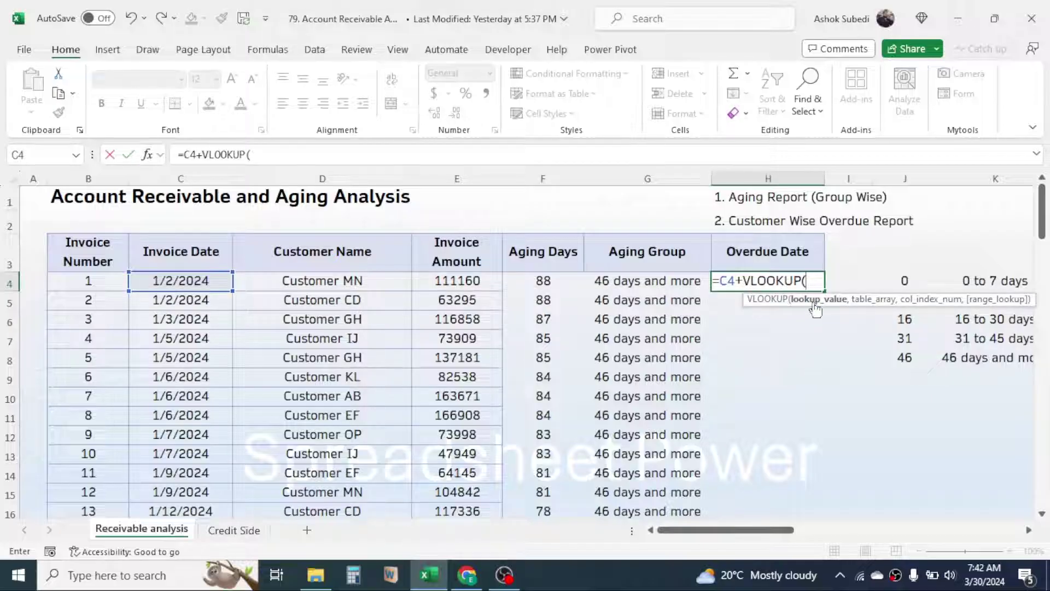
left_click(362, 279)
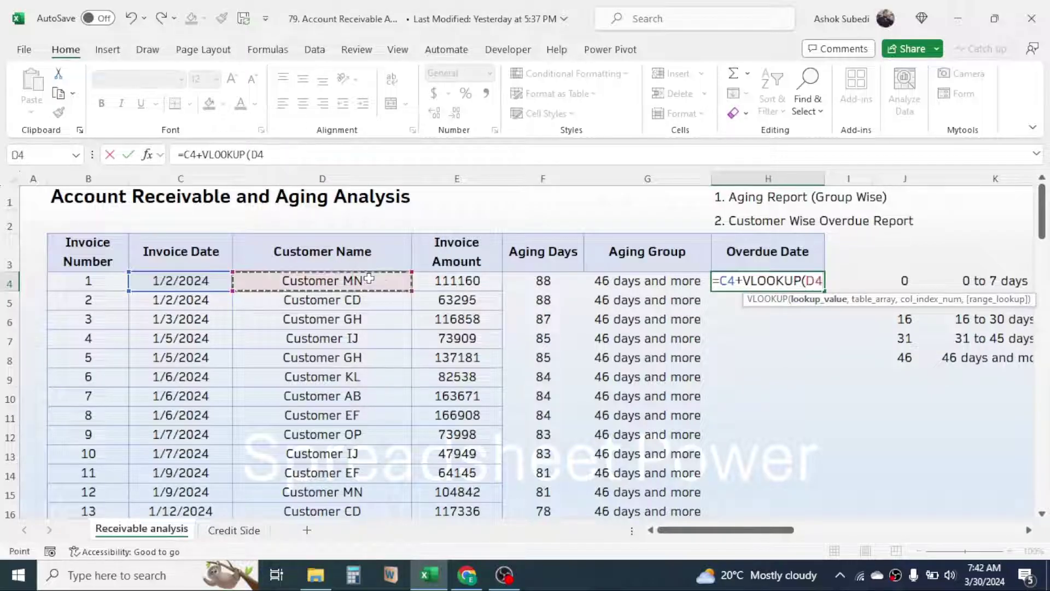
type(",")
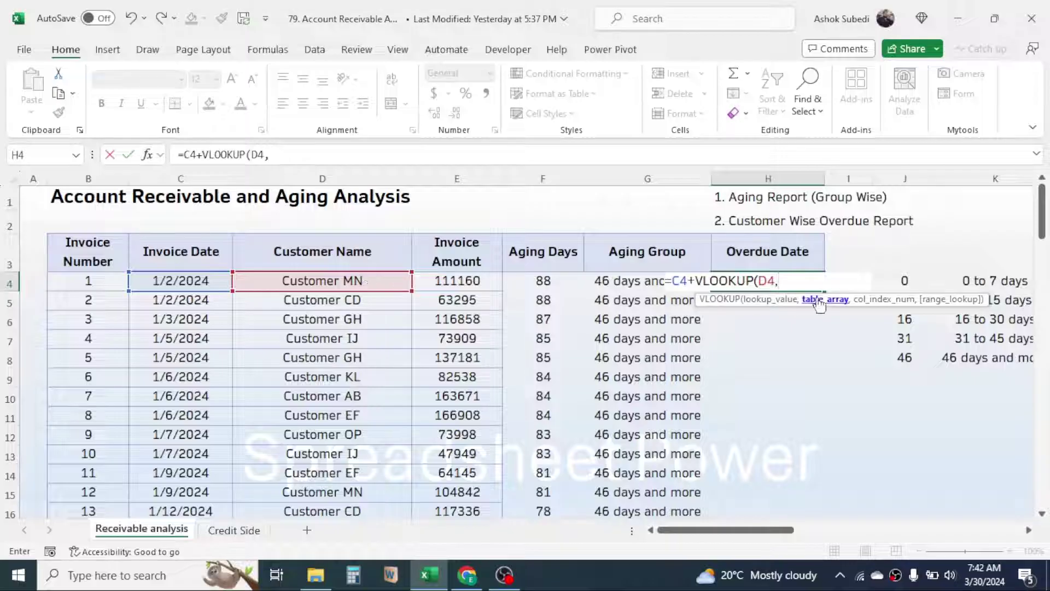
Step: Complete the VLOOKUP in H4 with the absolute table range 'Credit Side'!$B$3:$C$13, column index 2 and exact match (FALSE)
left_click(229, 531)
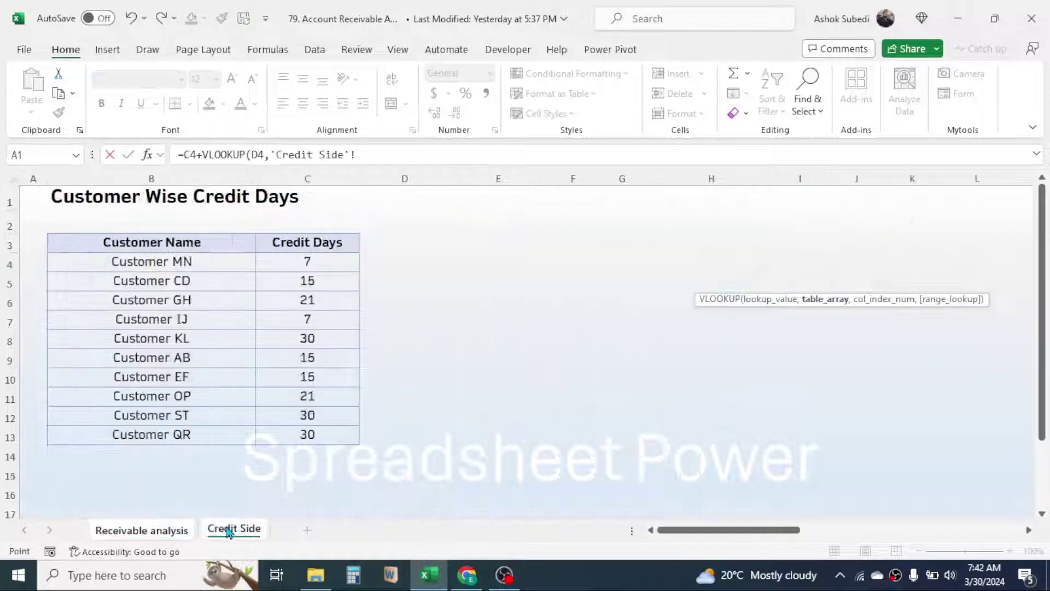
left_click_drag(153, 250, 311, 436)
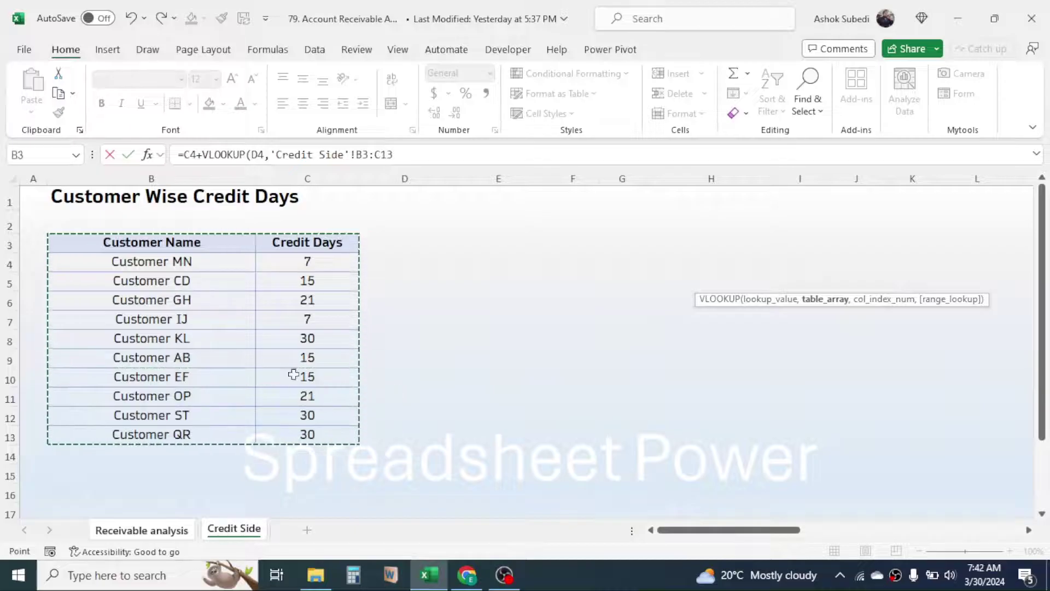
key("F4")
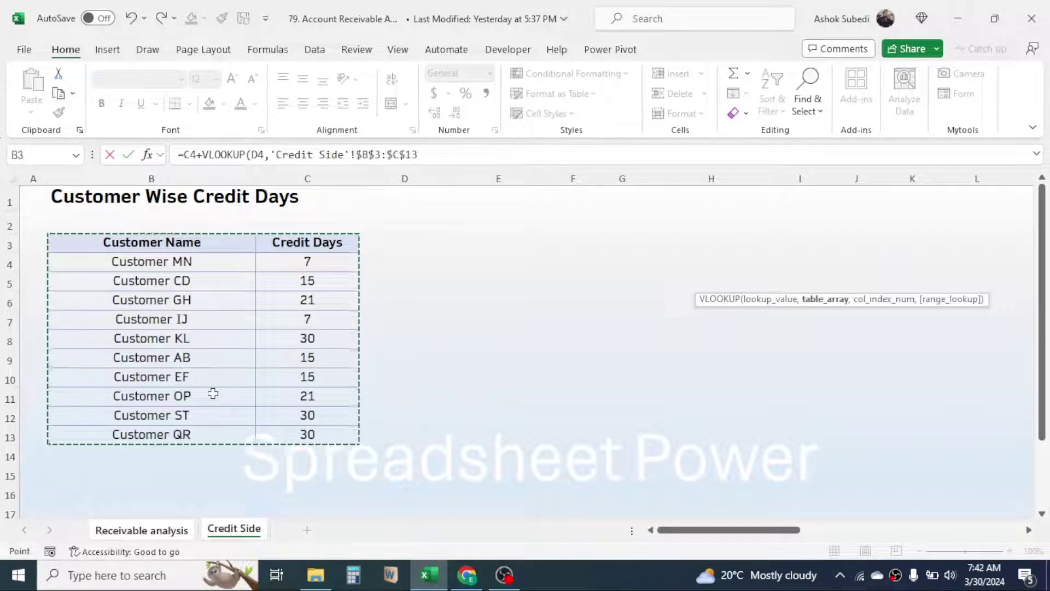
type(",")
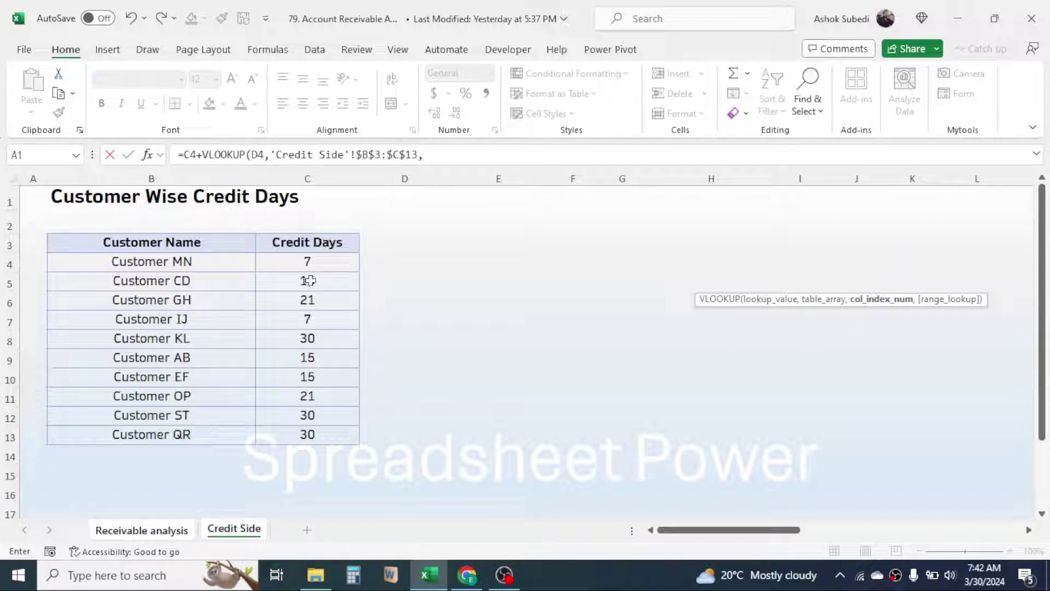
type("2,")
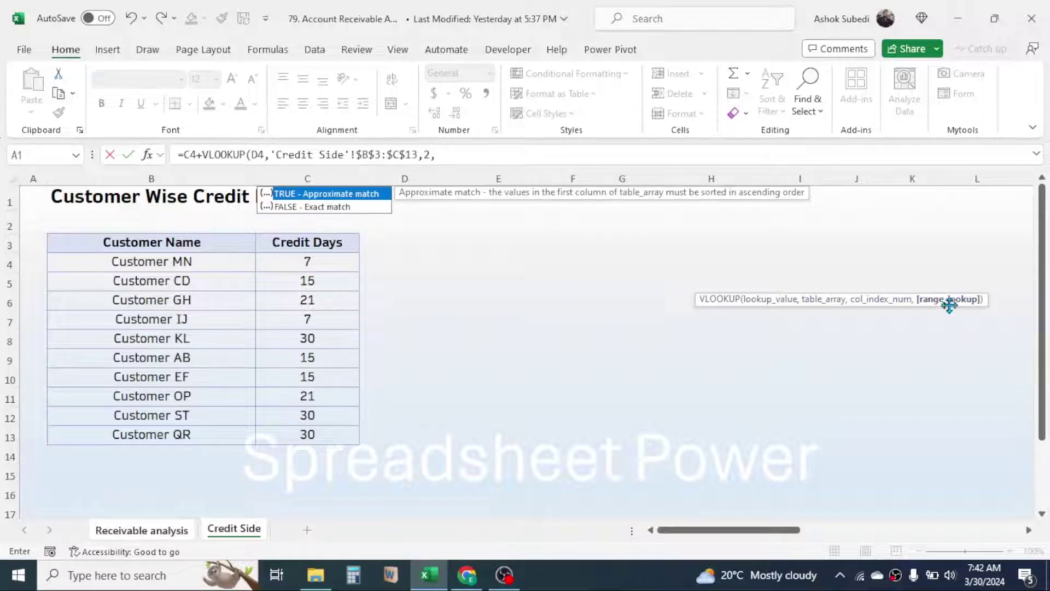
double_click(296, 208)
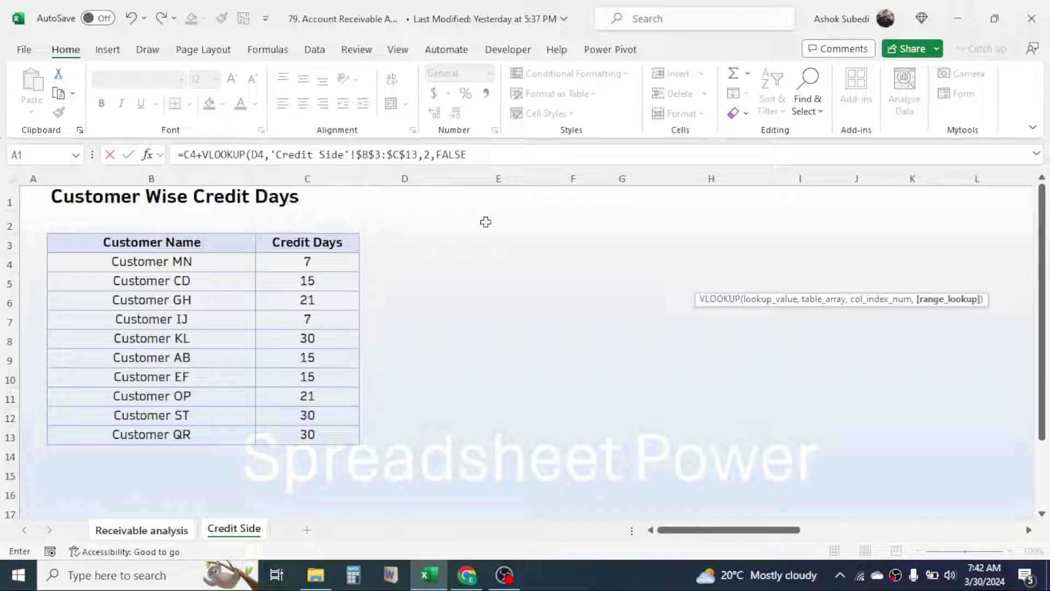
type(")")
key("Return")
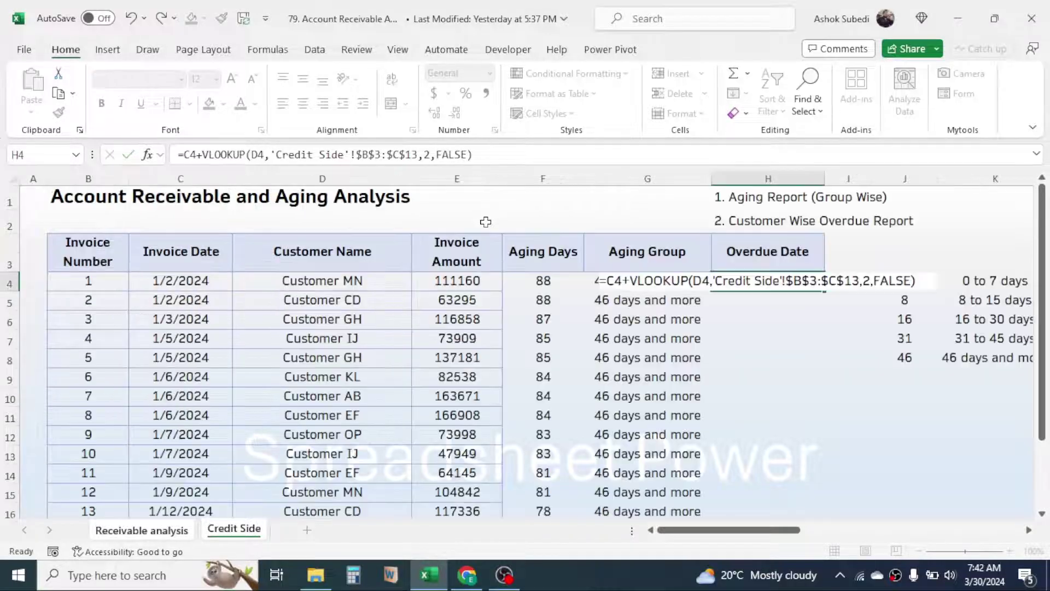
Step: Check the H4 overdue date against the invoice date in C4 and fill the formula down to the last invoice row
left_click(771, 281)
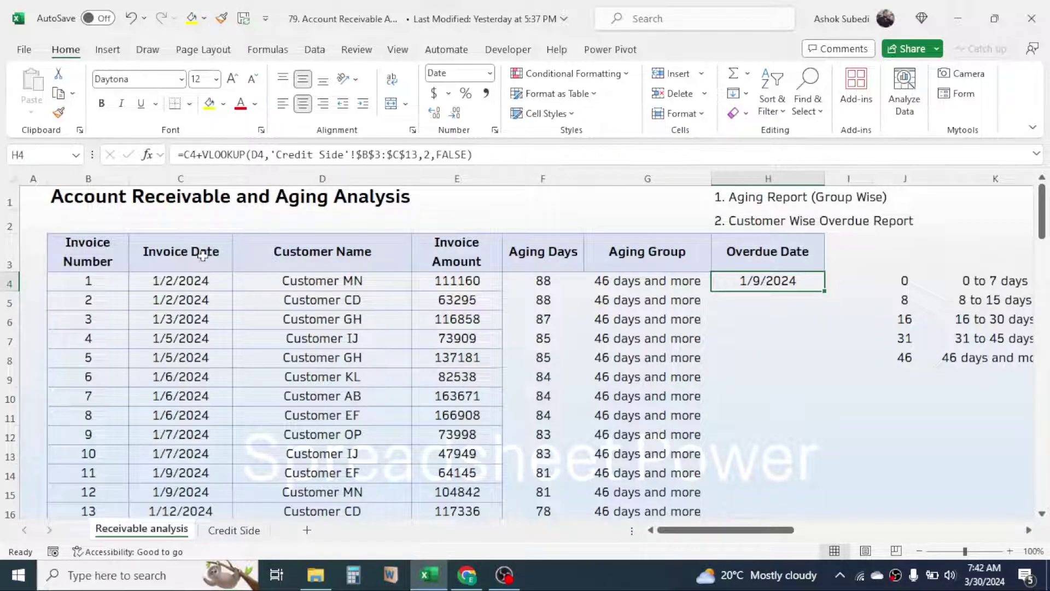
left_click(195, 280)
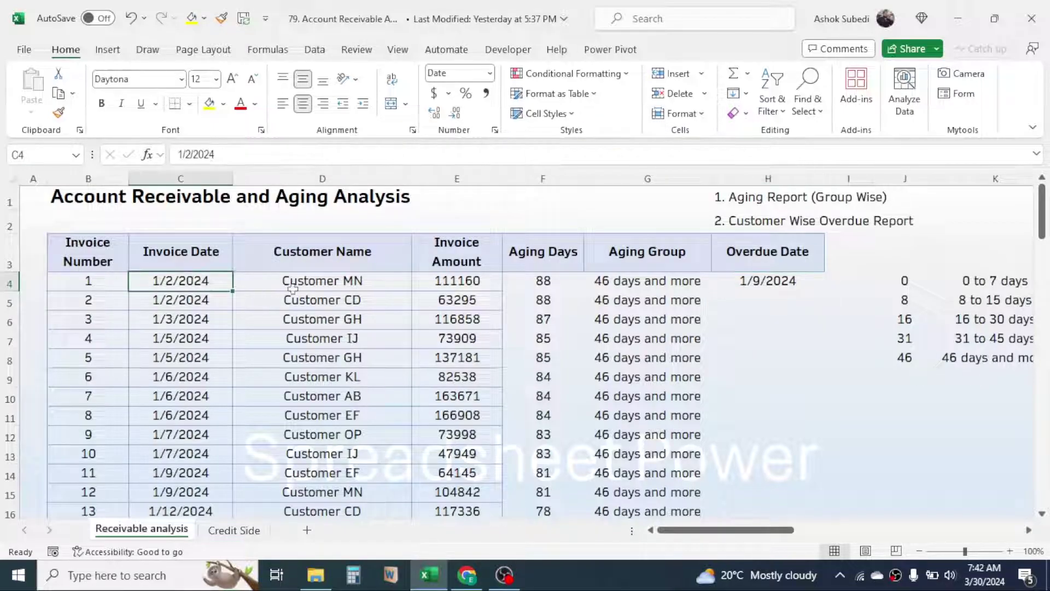
left_click(767, 282)
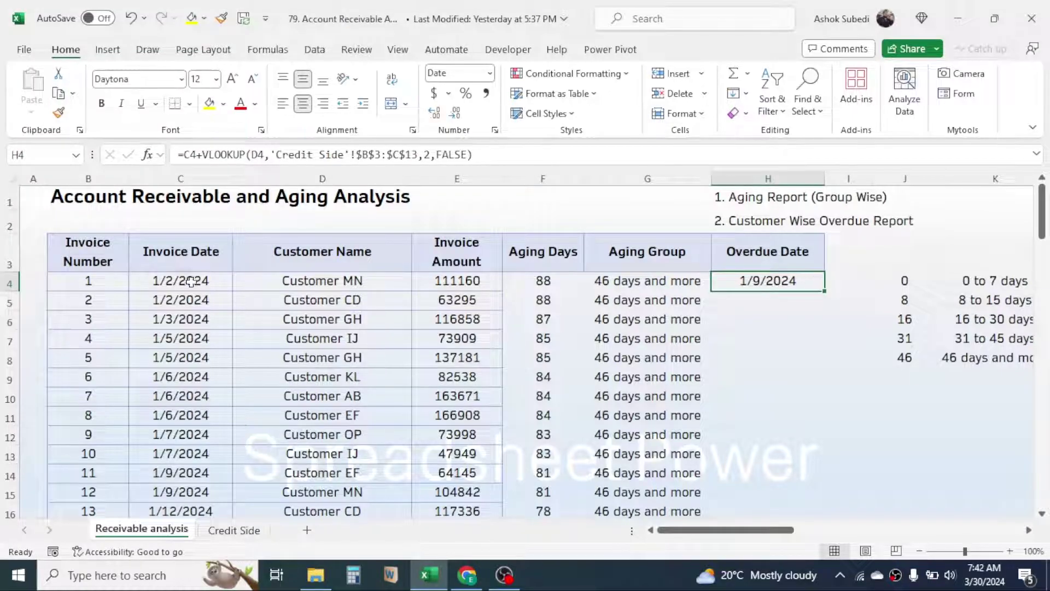
double_click(826, 294)
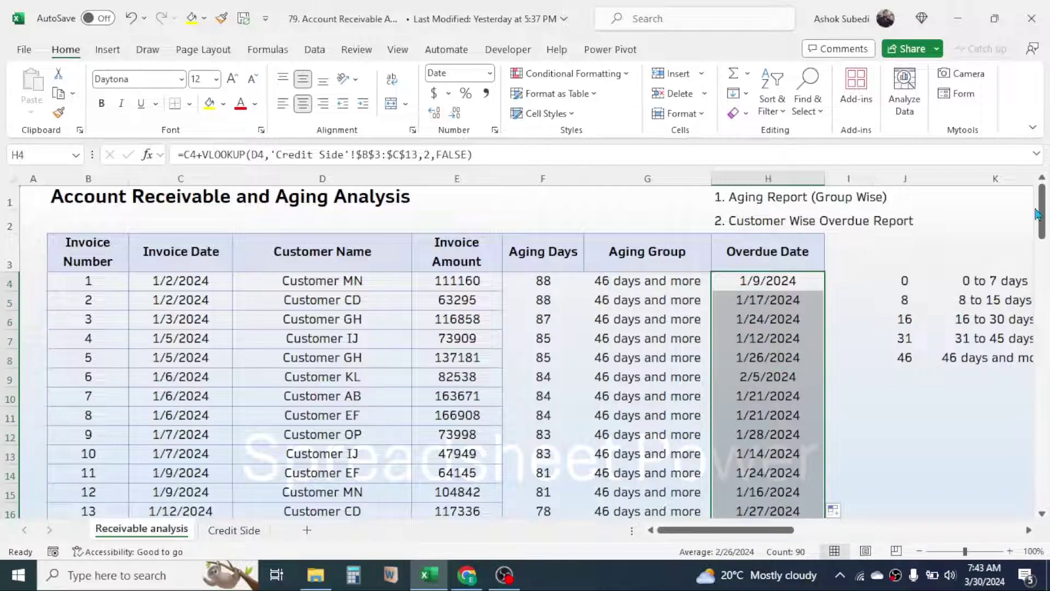
left_click_drag(1045, 218, 1047, 189)
left_click(856, 324)
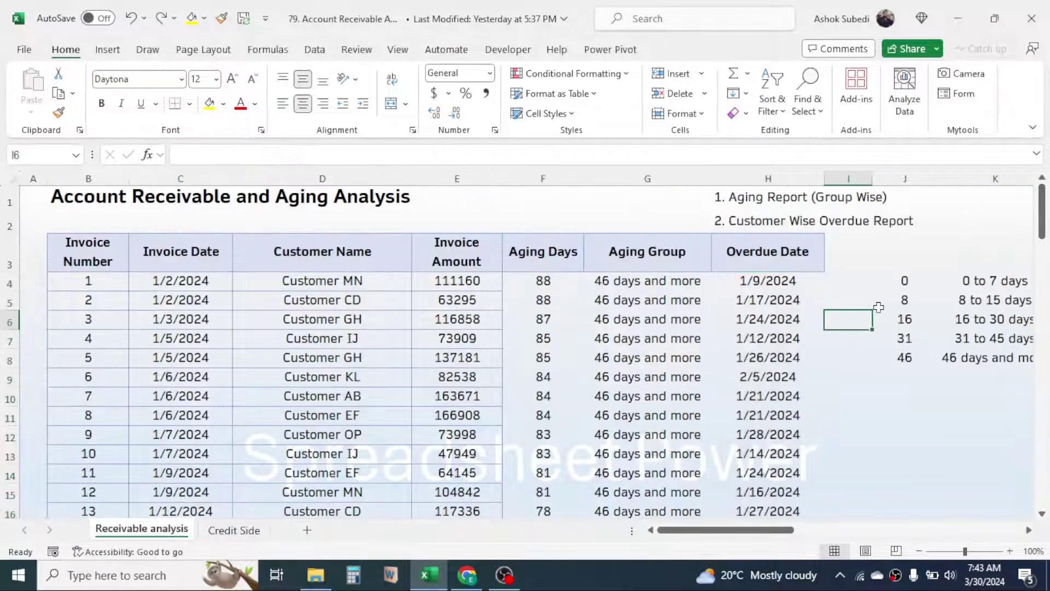
Step: Insert a new column directly after the Overdue Date column, before the blank column I
left_click(832, 249)
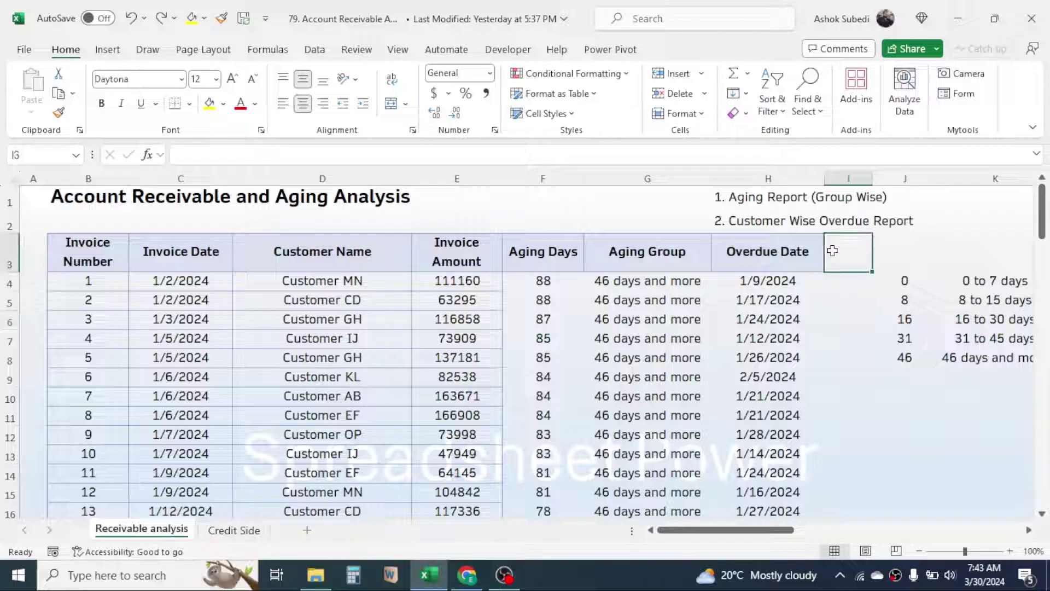
left_click(860, 178)
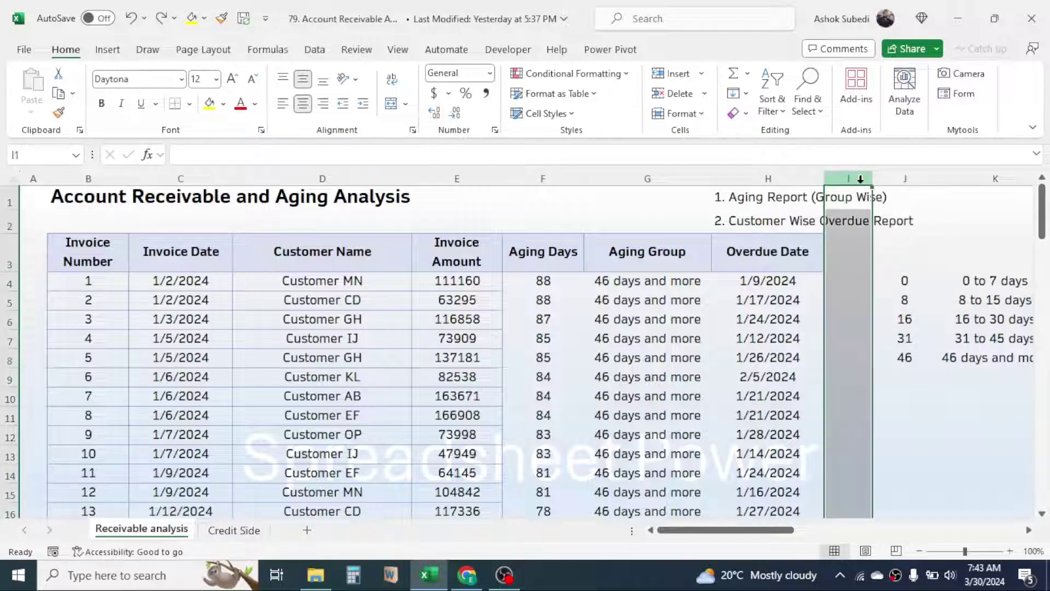
right_click(860, 179)
left_click(902, 334)
left_click(905, 329)
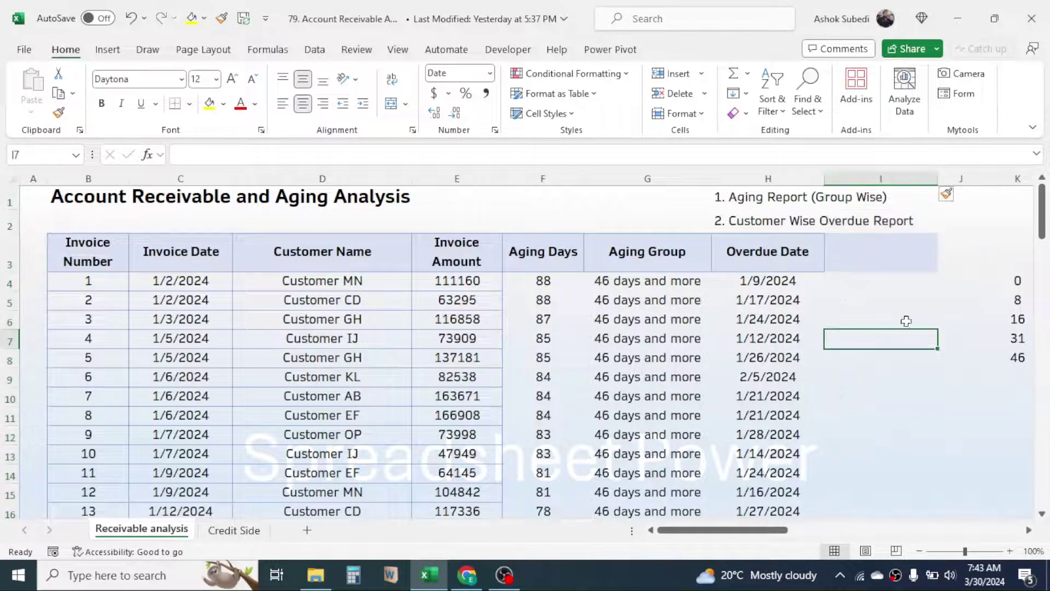
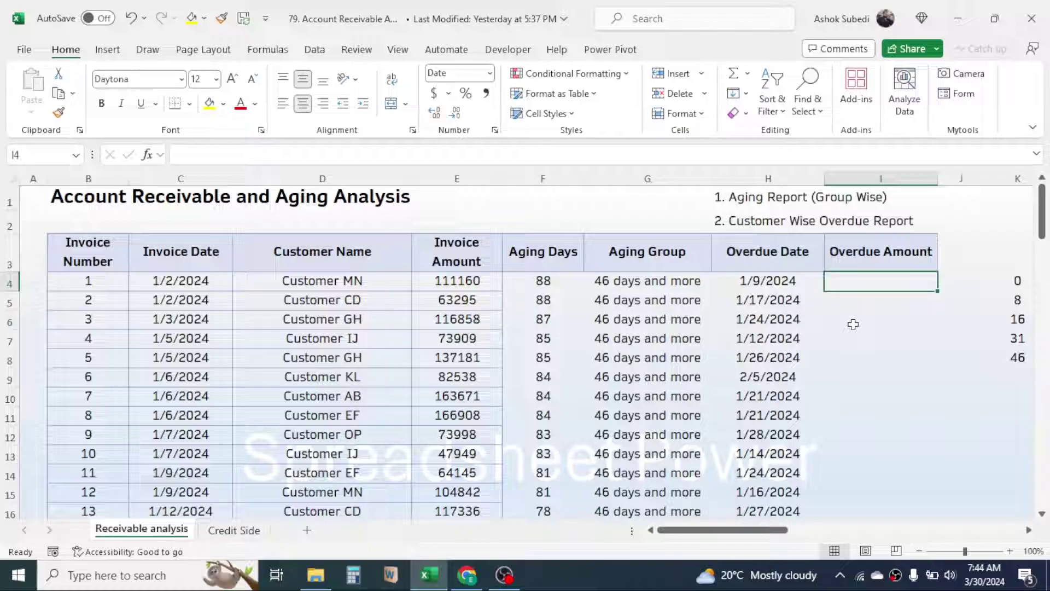
Step: Begin an IF formula in I4 under Overdue Amount with the logical test H4<TODAY()
type("=")
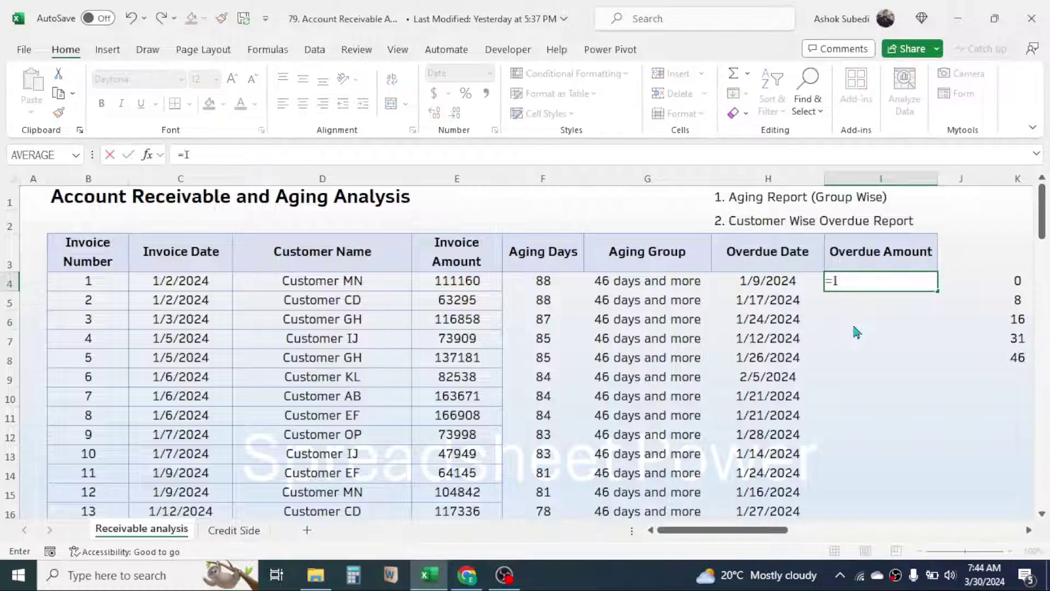
type("IF(")
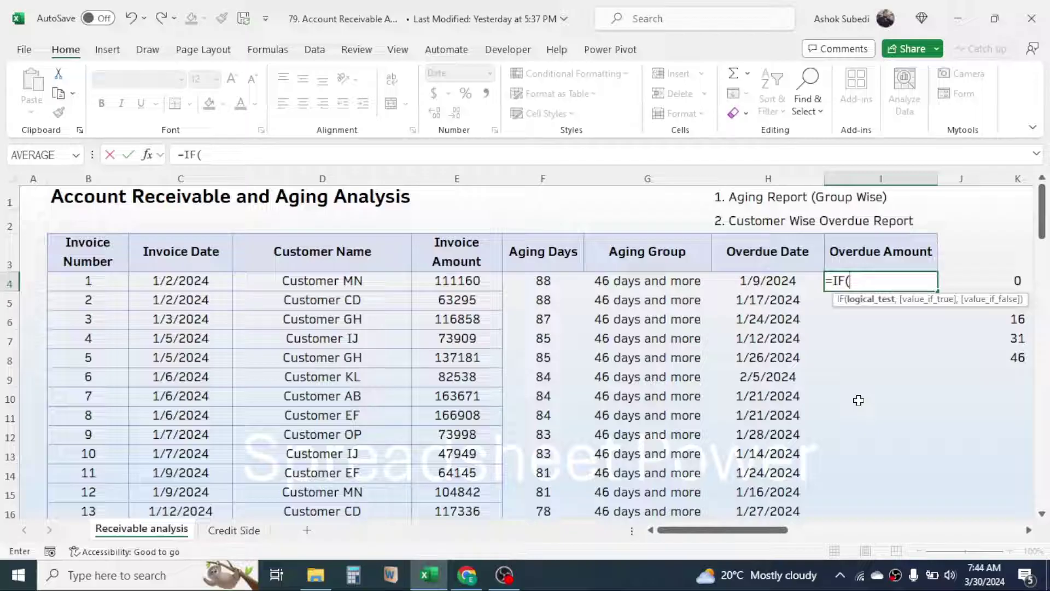
left_click(774, 280)
type("<")
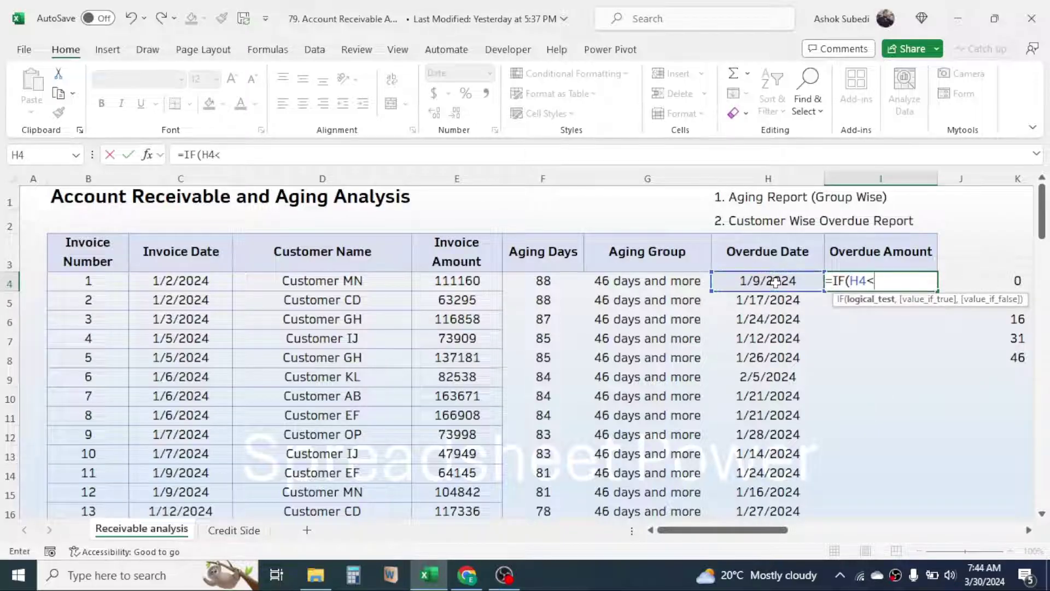
type("to")
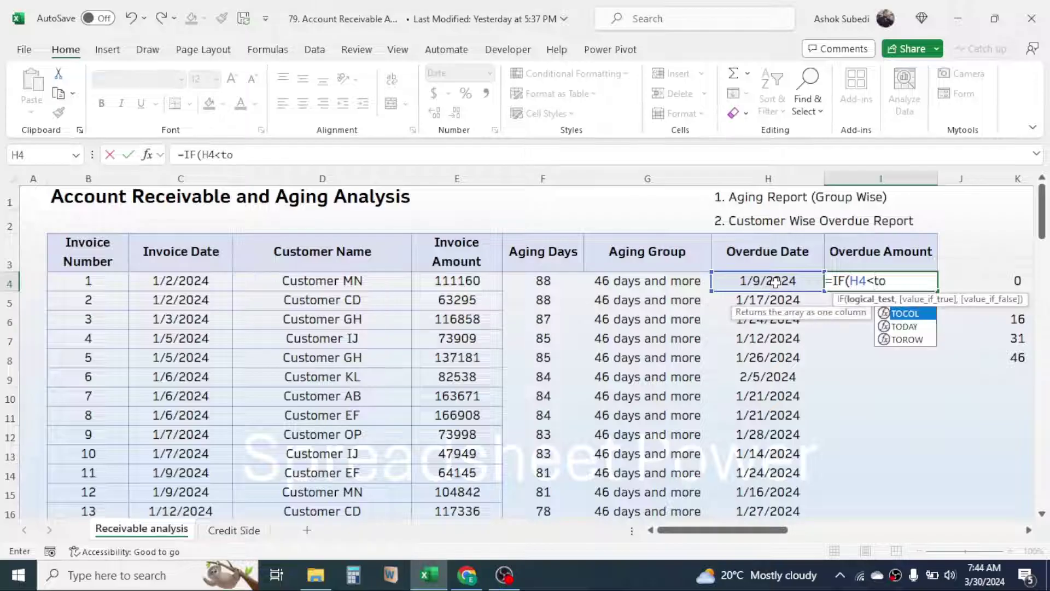
type("day()")
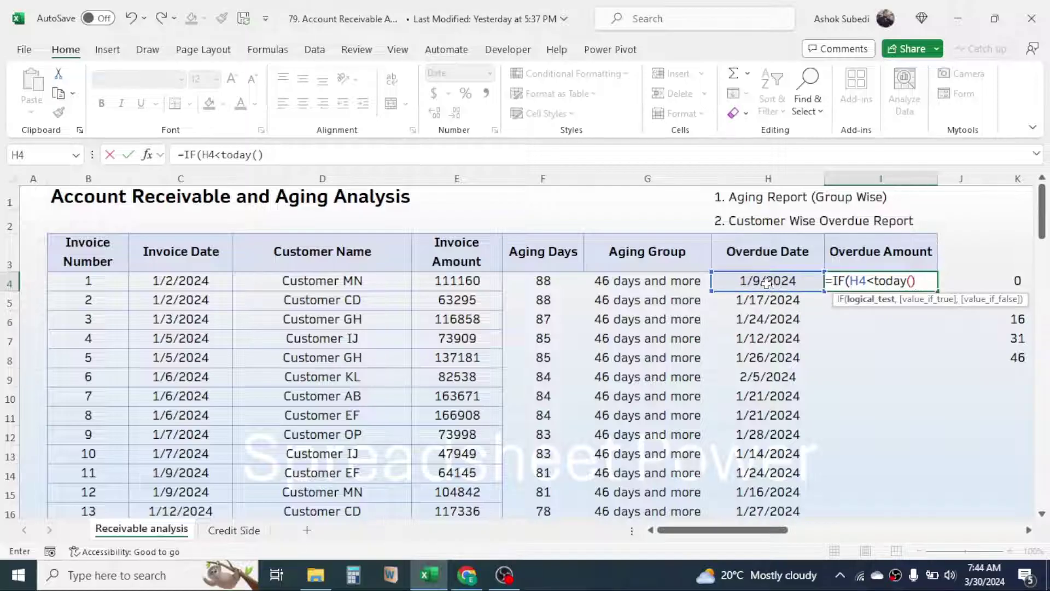
type(",")
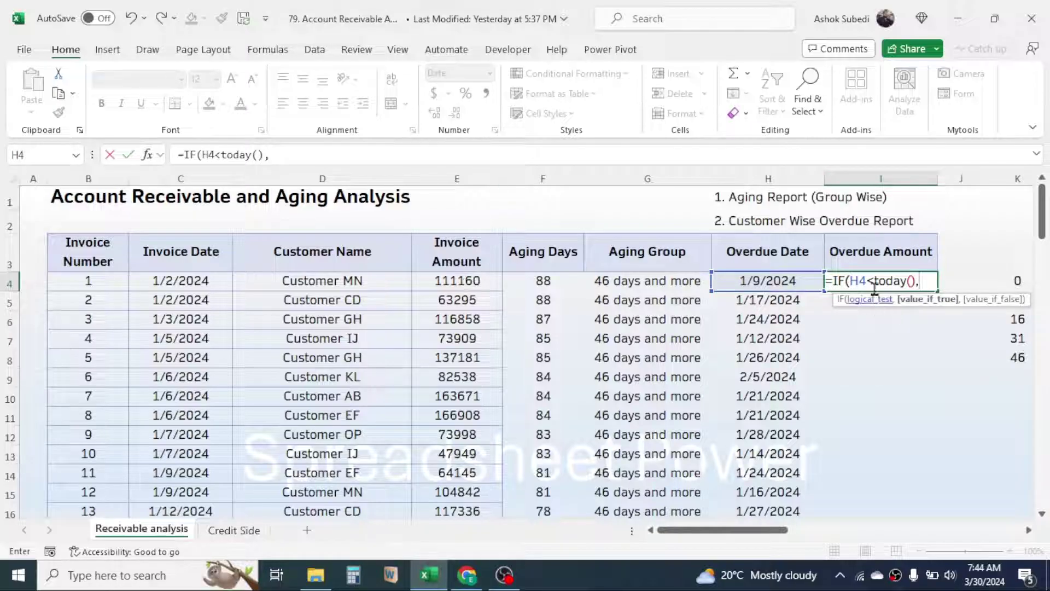
Step: Complete the IF formula in I4 with invoice amount E4 as the value if true and 0 as the value if false
left_click(460, 281)
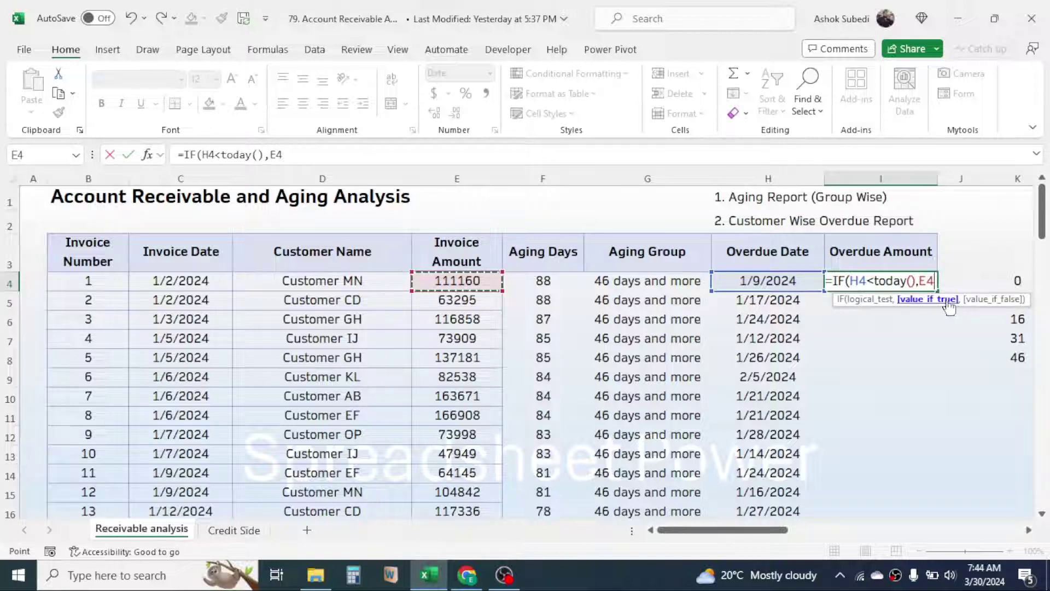
type(",")
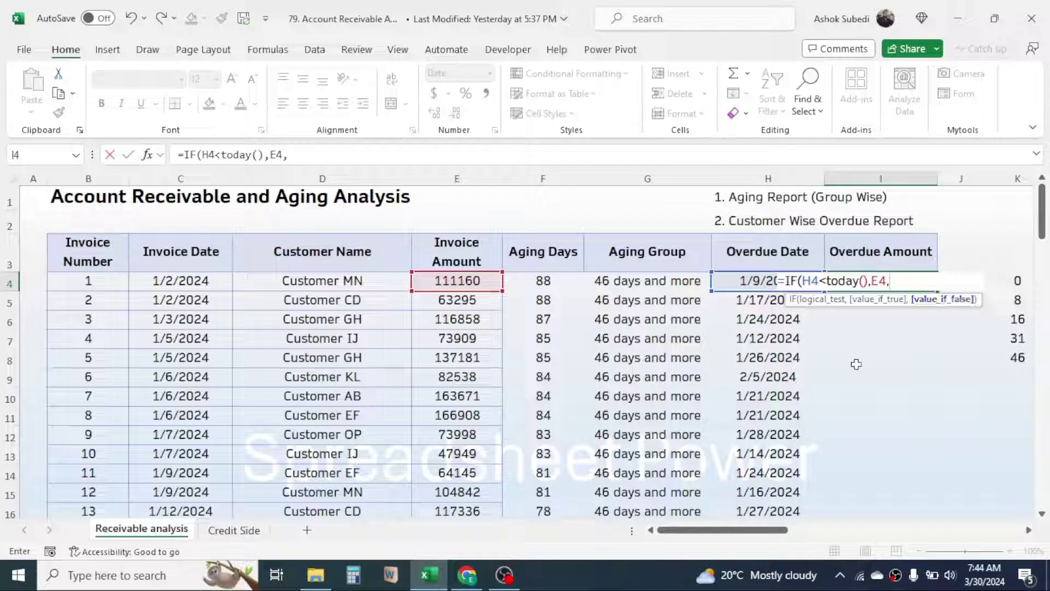
type("0")
type(")")
key("Return")
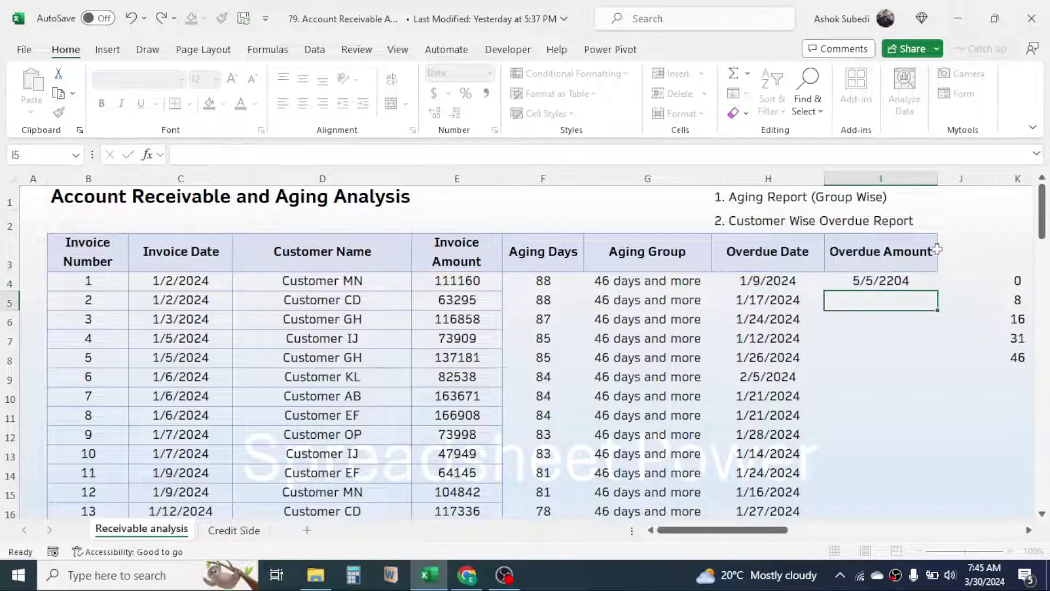
Step: Format I4 as a Number without decimal places and fill its formula down to the last invoice row
key("Up")
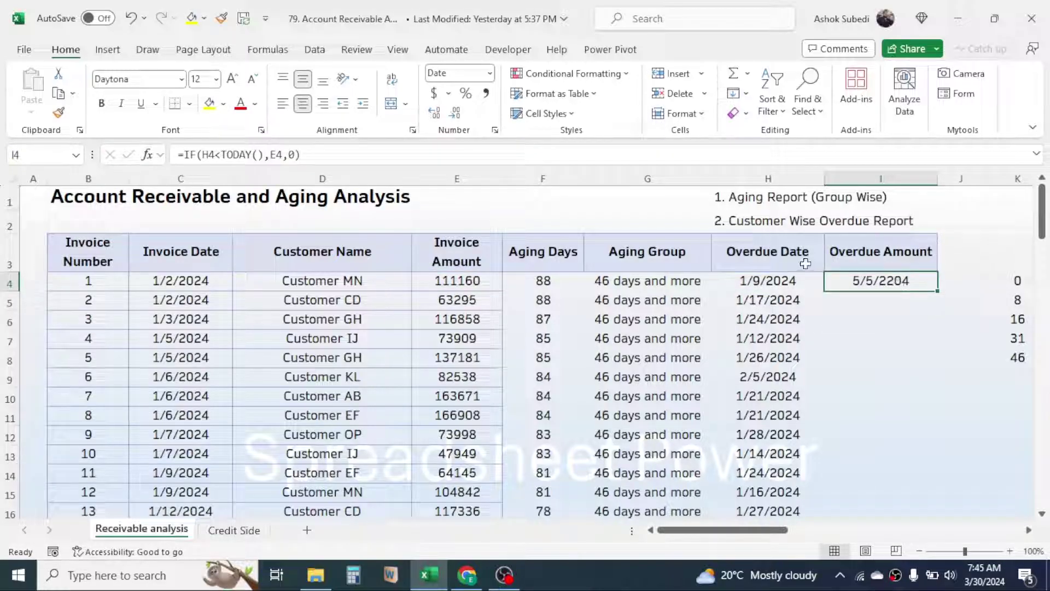
left_click(491, 77)
left_click(490, 137)
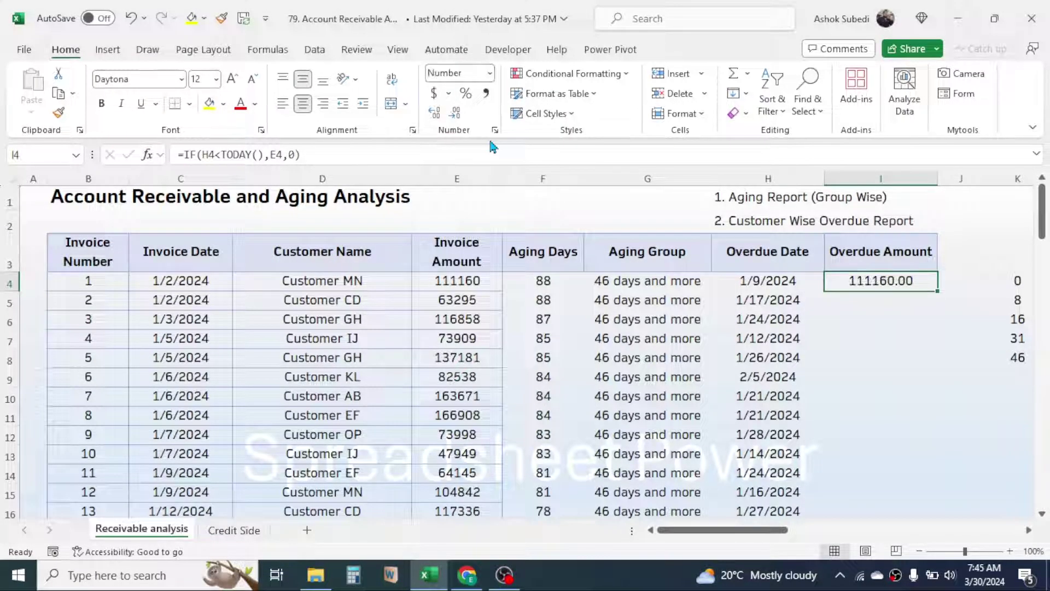
left_click(455, 115)
left_click(456, 115)
double_click(940, 289)
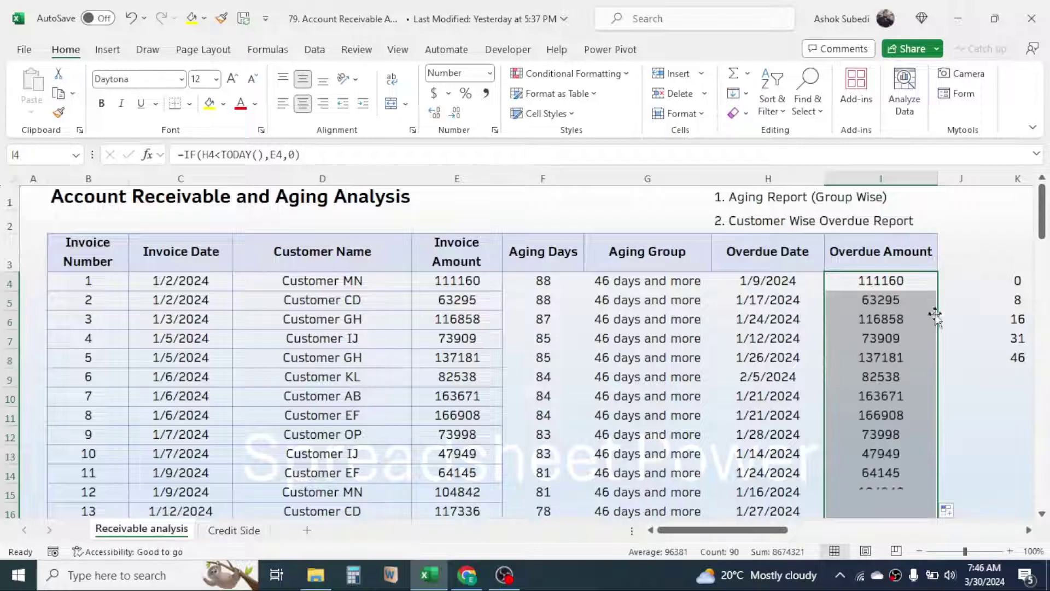
Step: Check the Overdue Amount results down to the last invoice row, comparing them with the overdue dates
key("ctrl+Down")
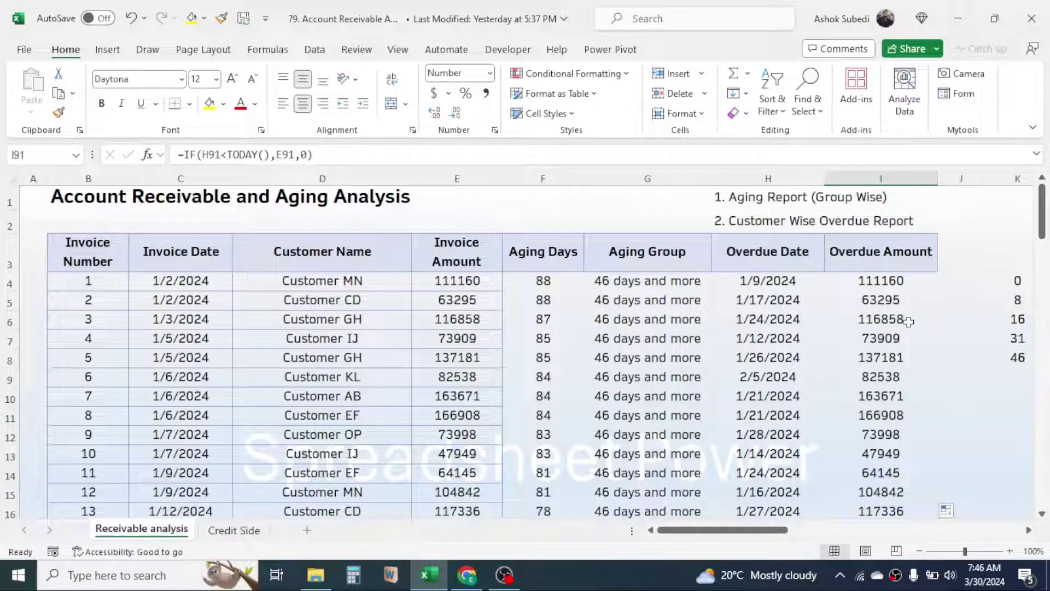
left_click_drag(1042, 214, 1042, 482)
left_click(883, 431)
left_click(881, 450)
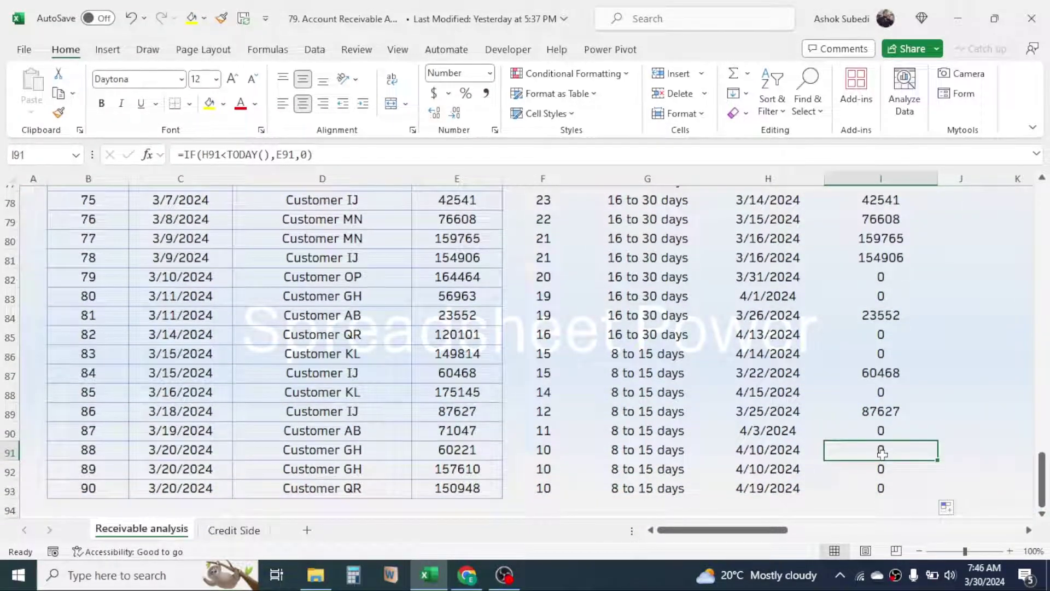
left_click(890, 345)
left_click(883, 282)
scroll(884, 284, "up", 20)
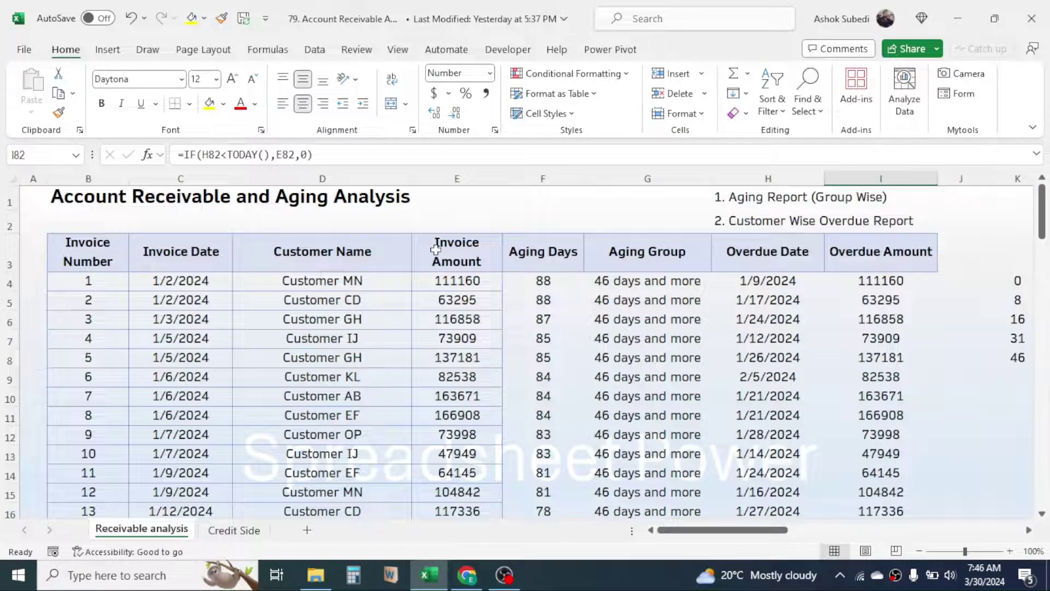
left_click_drag(744, 530, 711, 535)
left_click(961, 319)
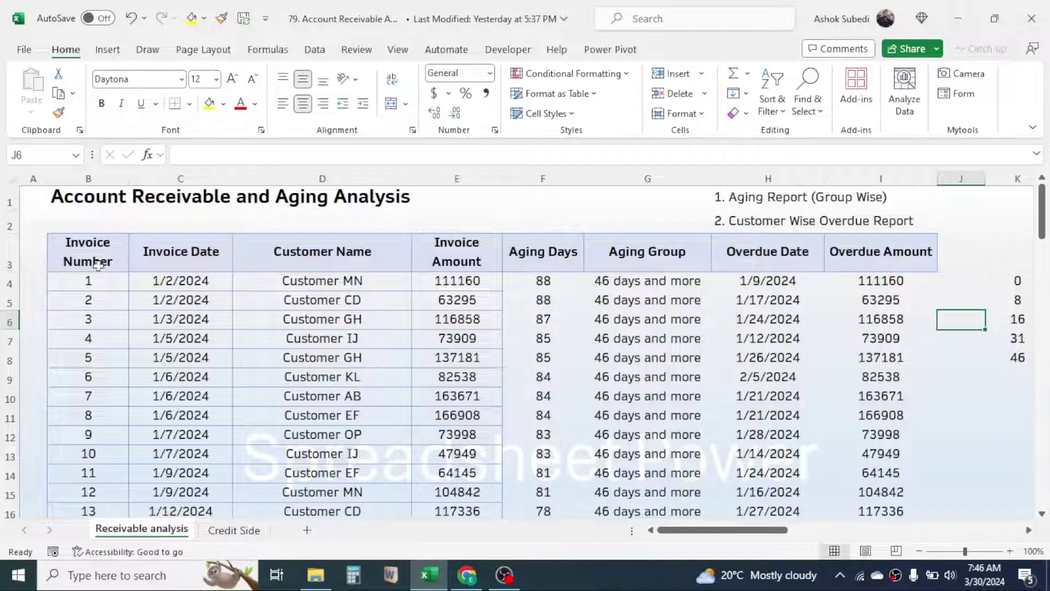
Step: Create a PivotTable on a new worksheet from the invoice table B3:I93, including its header row
left_click_drag(76, 265, 853, 455)
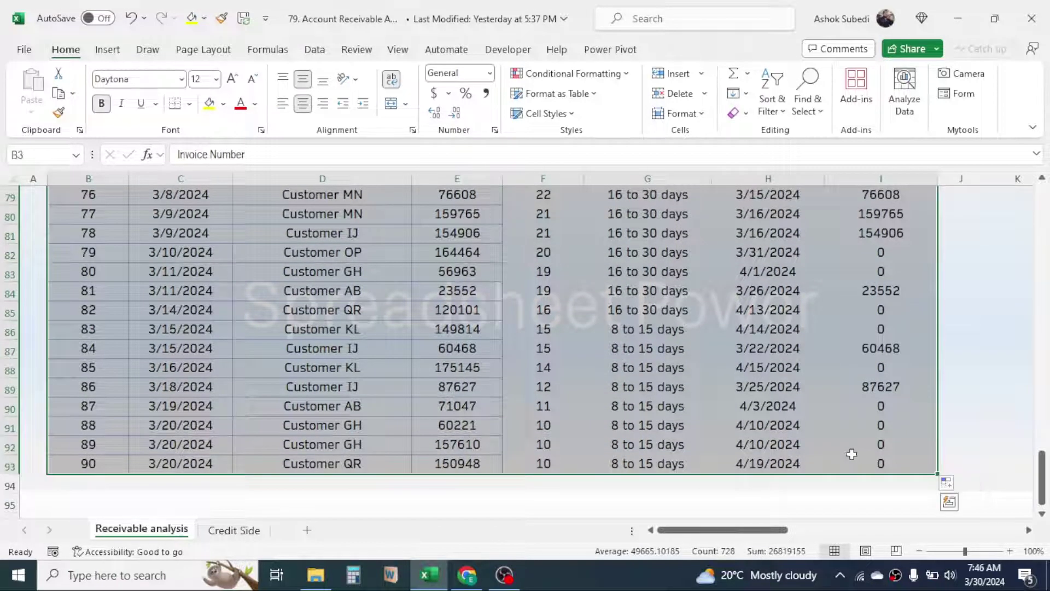
left_click_drag(1042, 480, 791, 119)
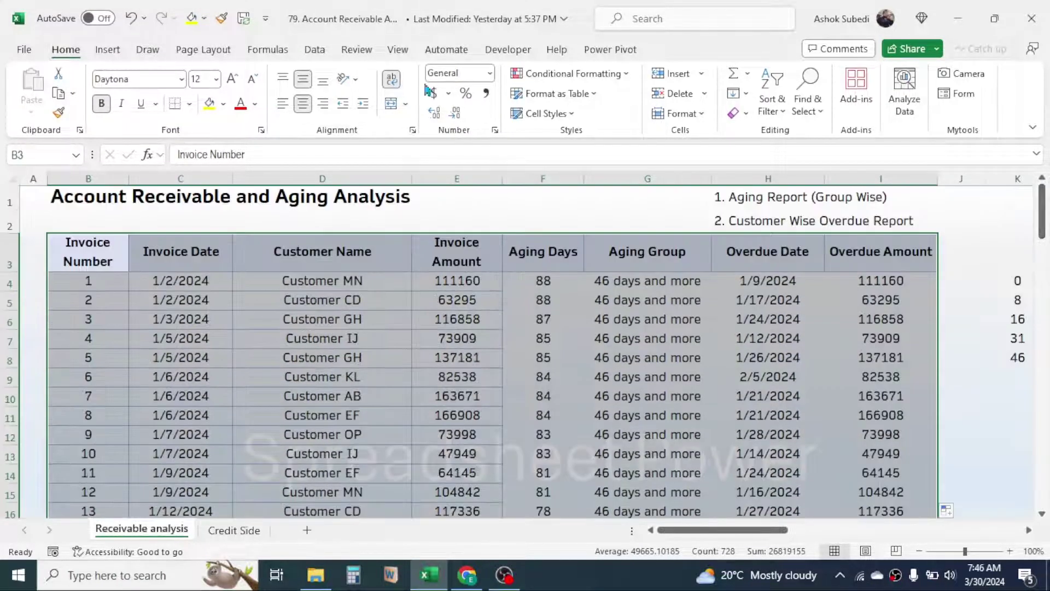
left_click(102, 48)
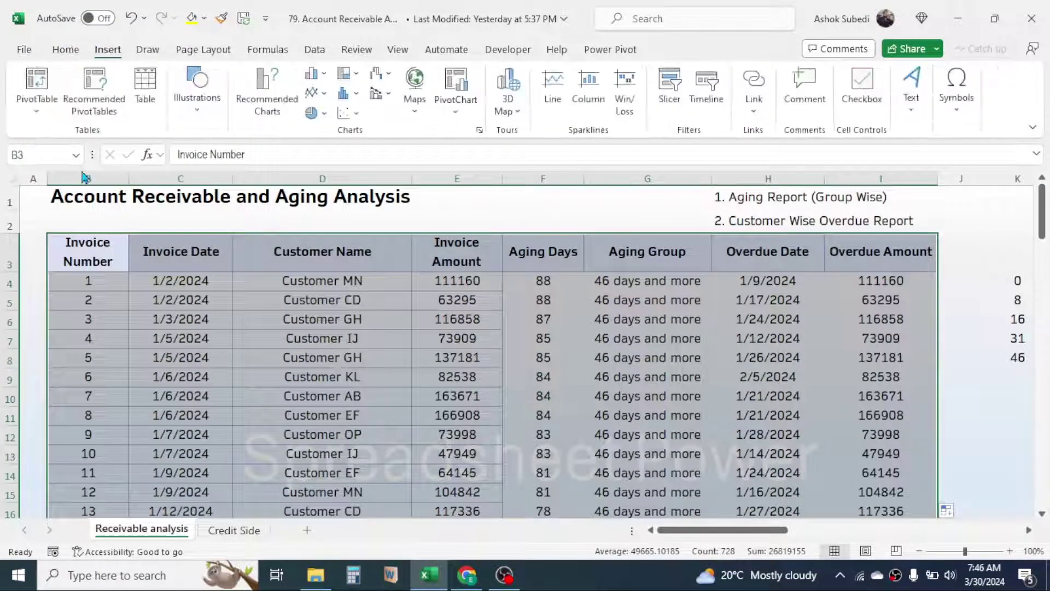
left_click(36, 113)
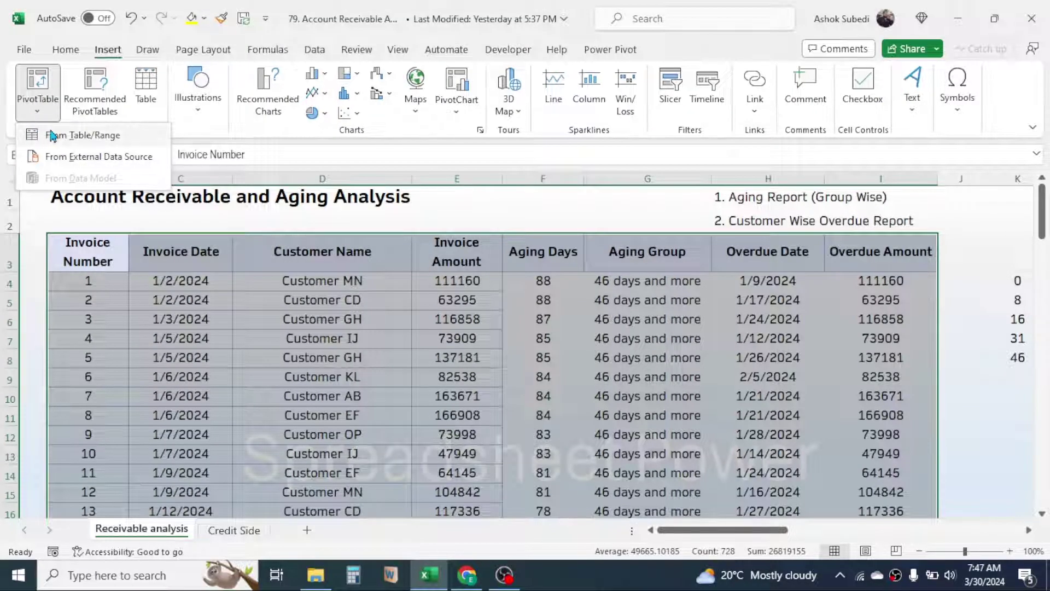
left_click(82, 135)
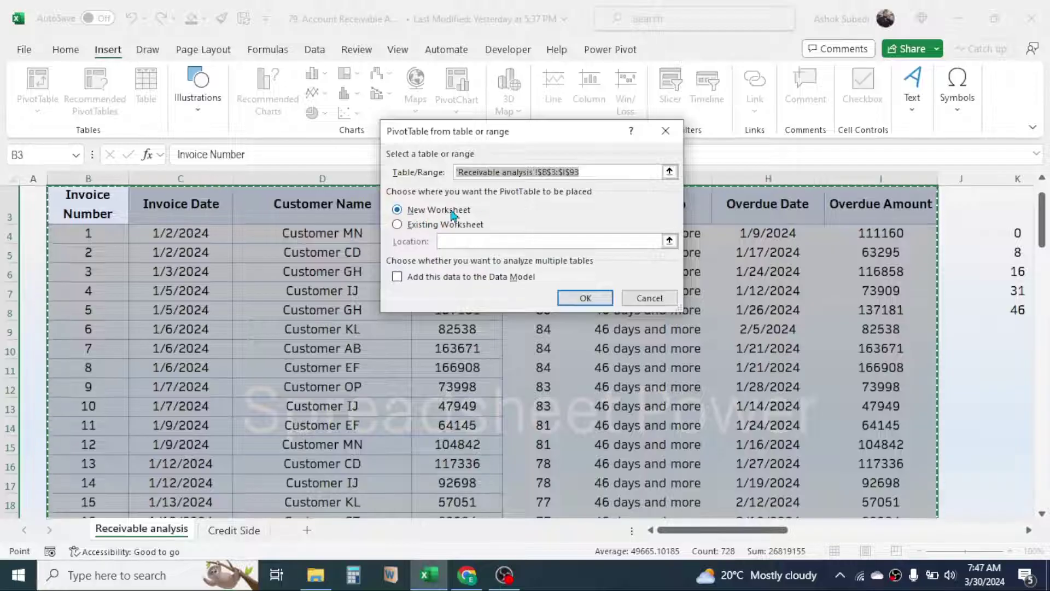
left_click(585, 298)
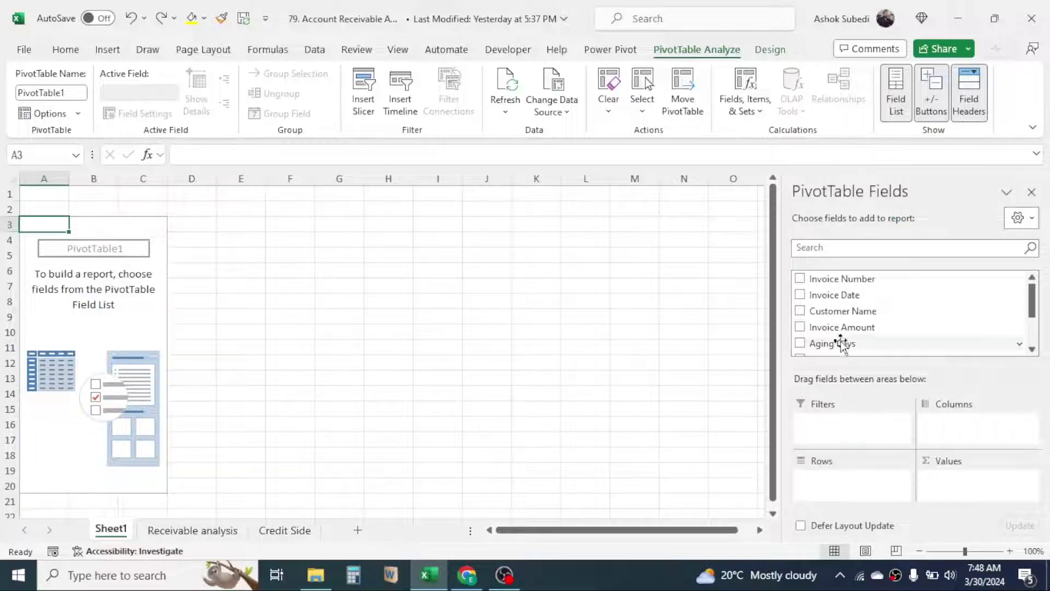
Step: Build the group-wise aging report with Customer Name as rows, Aging Group as columns and the sum of Invoice Amount as values
left_click_drag(834, 315, 848, 480)
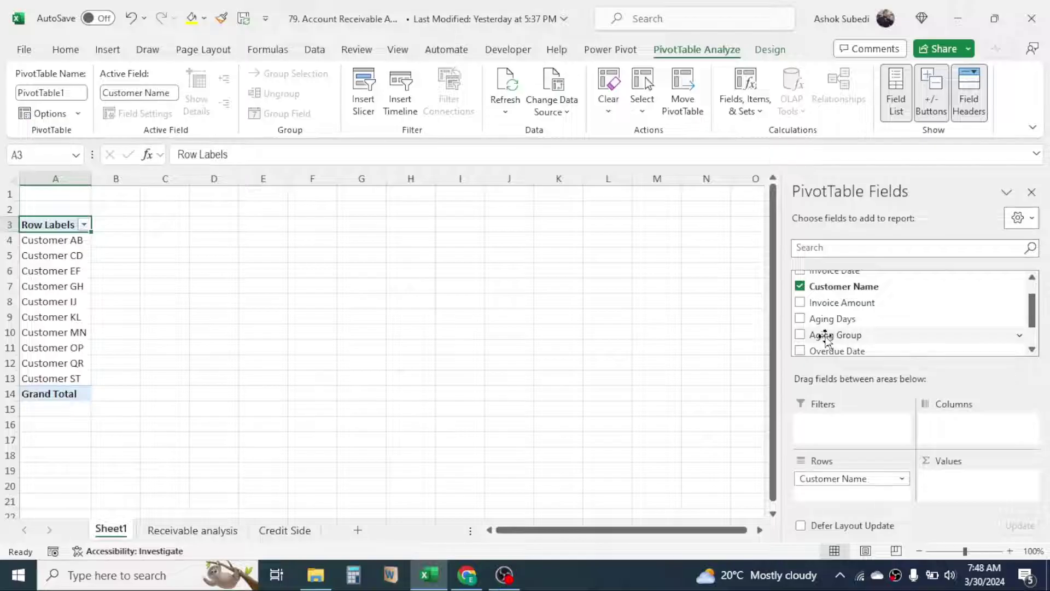
left_click_drag(827, 336, 974, 433)
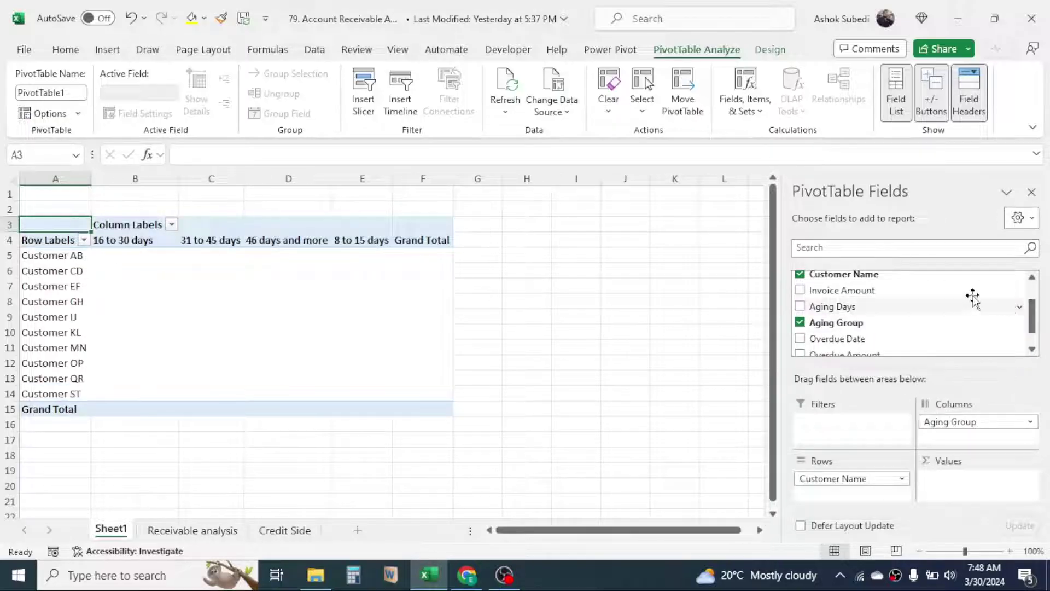
left_click_drag(843, 291, 964, 488)
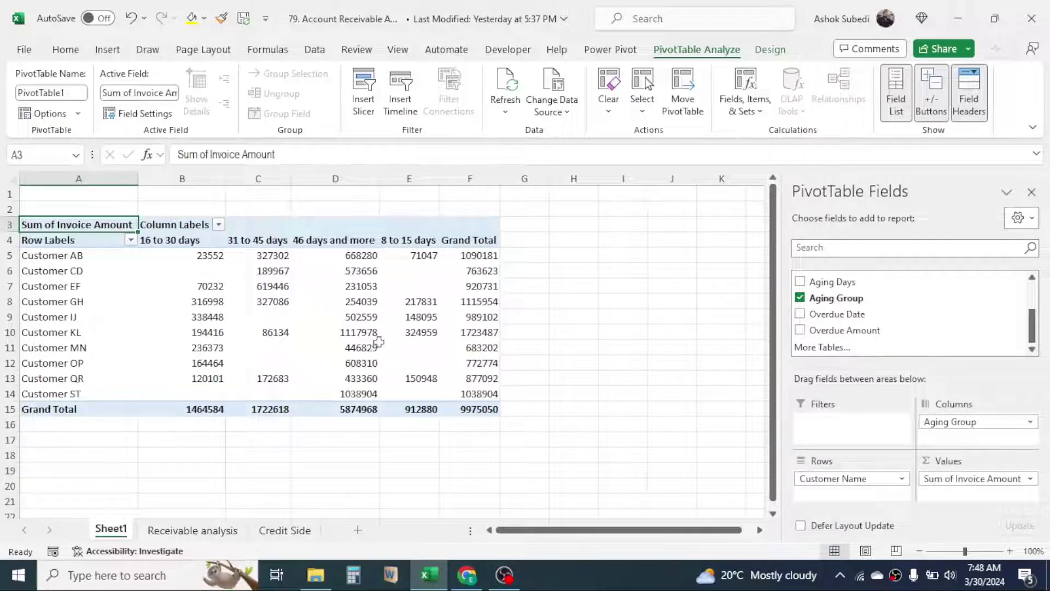
mouse_move(430, 365)
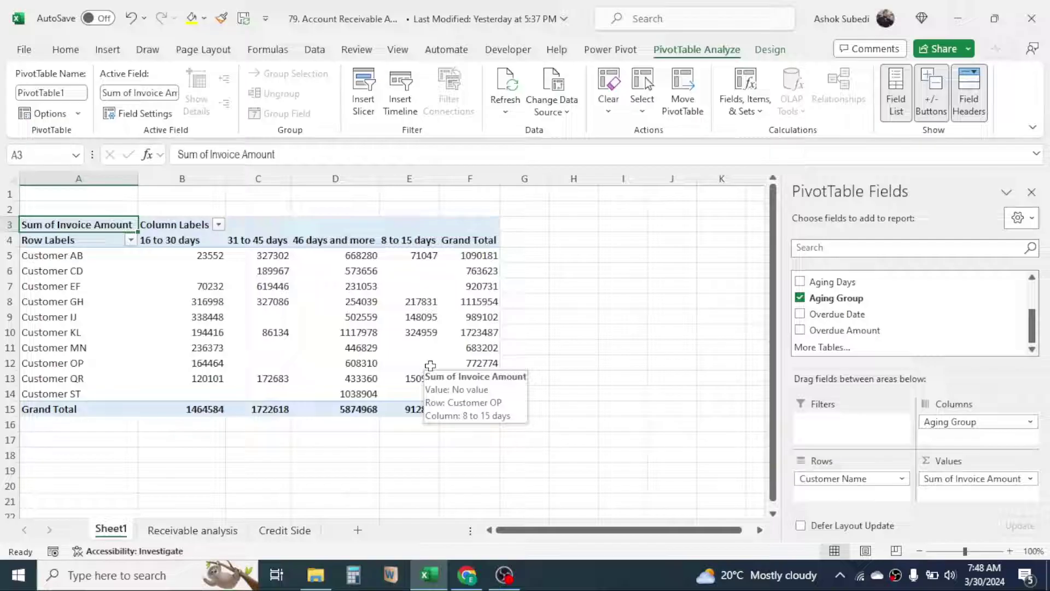
Step: Create a second PivotTable on another new worksheet from the Receivable analysis range B3:I93
left_click(204, 532)
left_click_drag(740, 530, 633, 265)
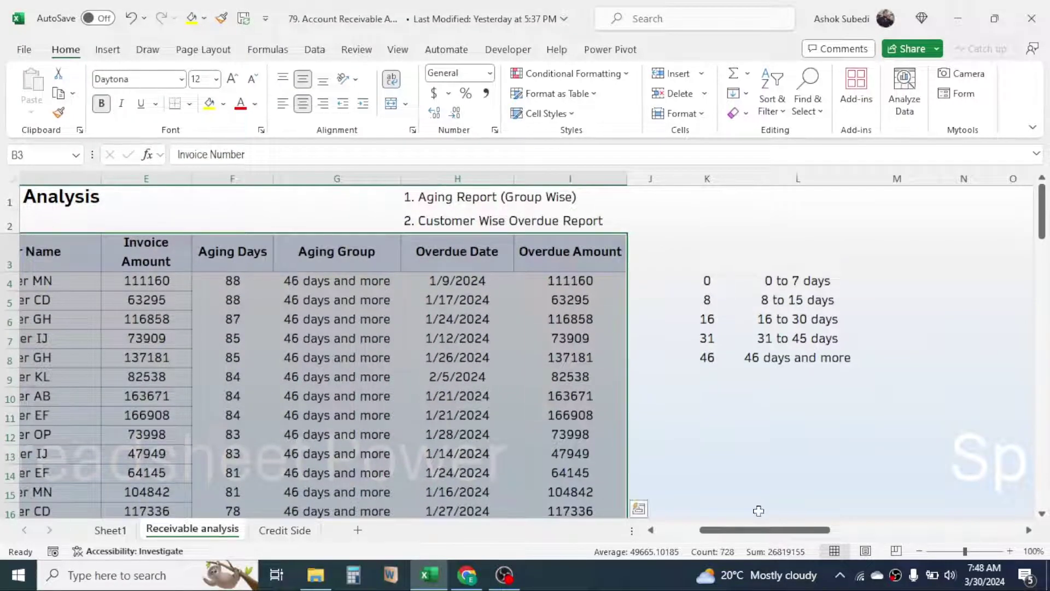
left_click_drag(766, 529, 723, 529)
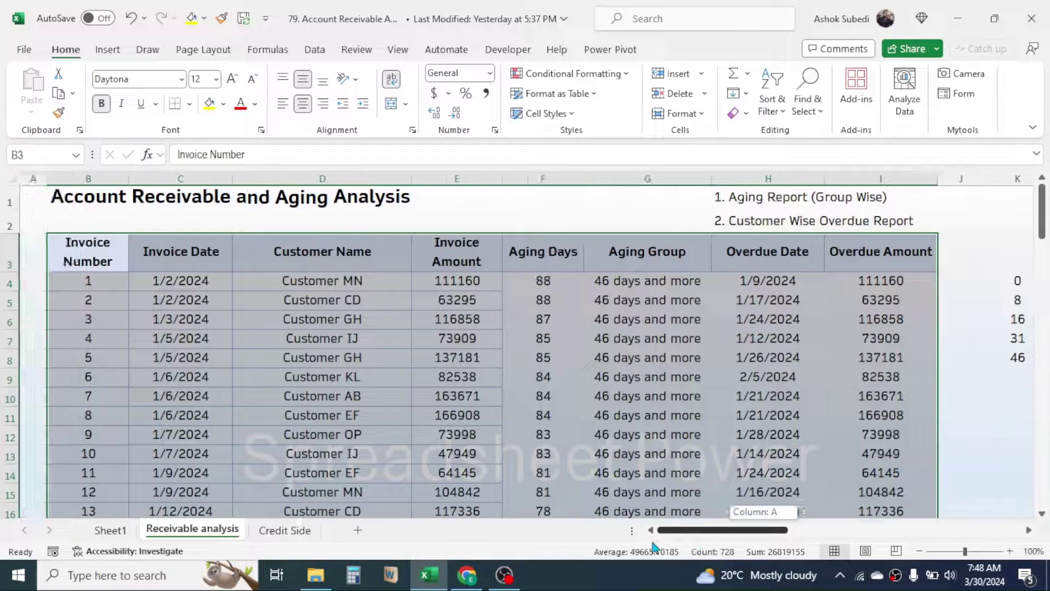
left_click(107, 50)
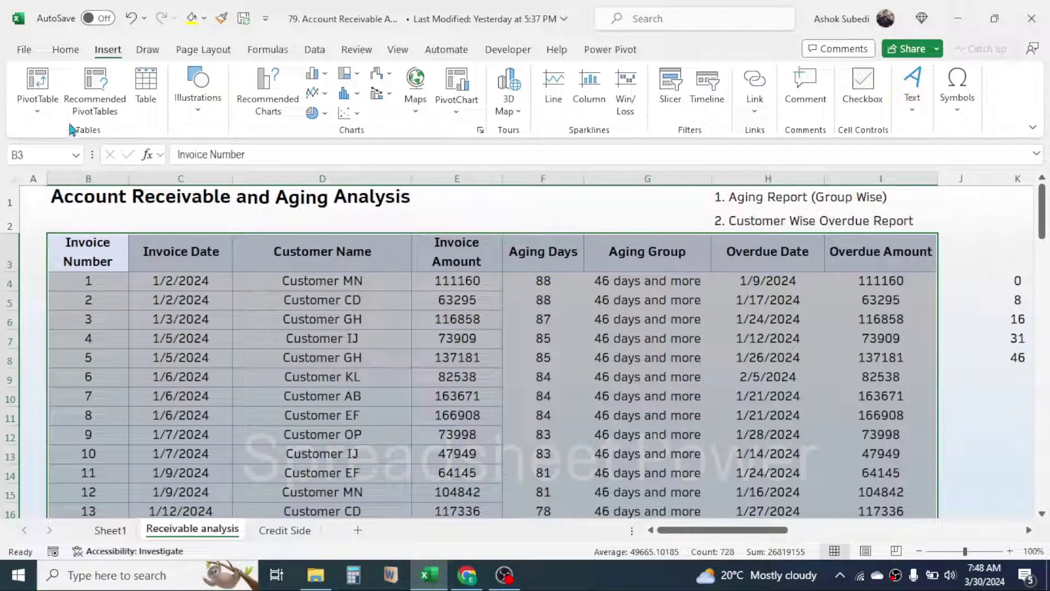
left_click(38, 110)
left_click(79, 133)
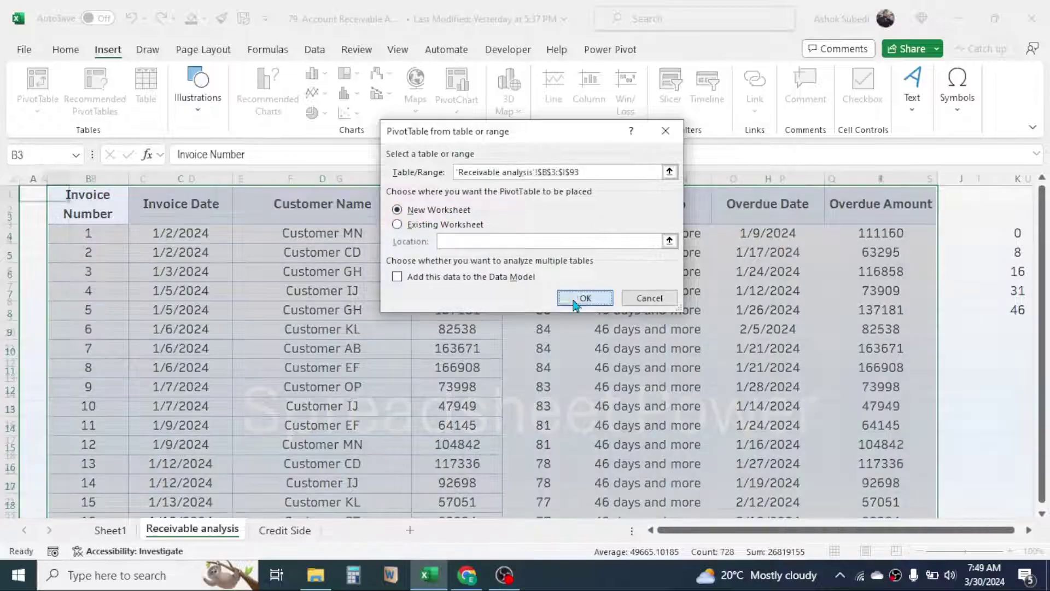
left_click(583, 298)
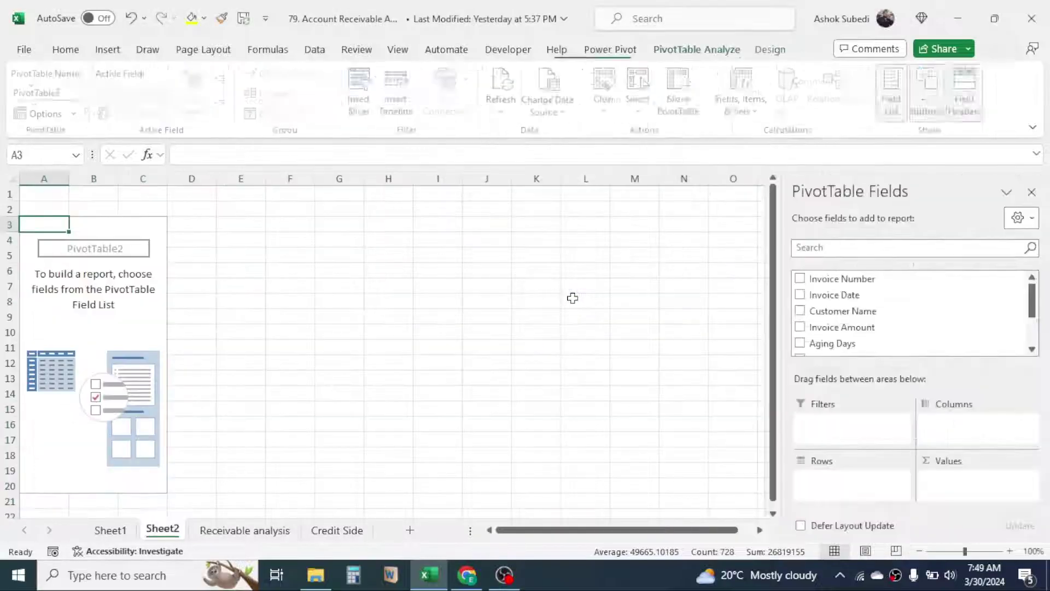
Step: Build the customer-wise overdue report with Customer Name as rows and the sum of Overdue Amount as values
left_click(801, 311)
left_click_drag(1033, 297, 1037, 331)
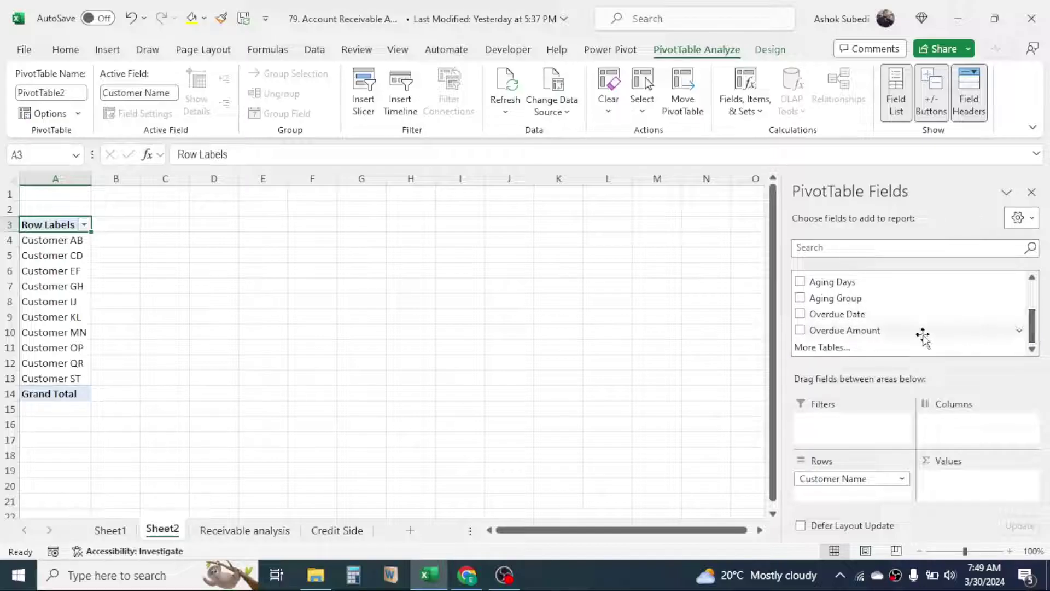
left_click(800, 330)
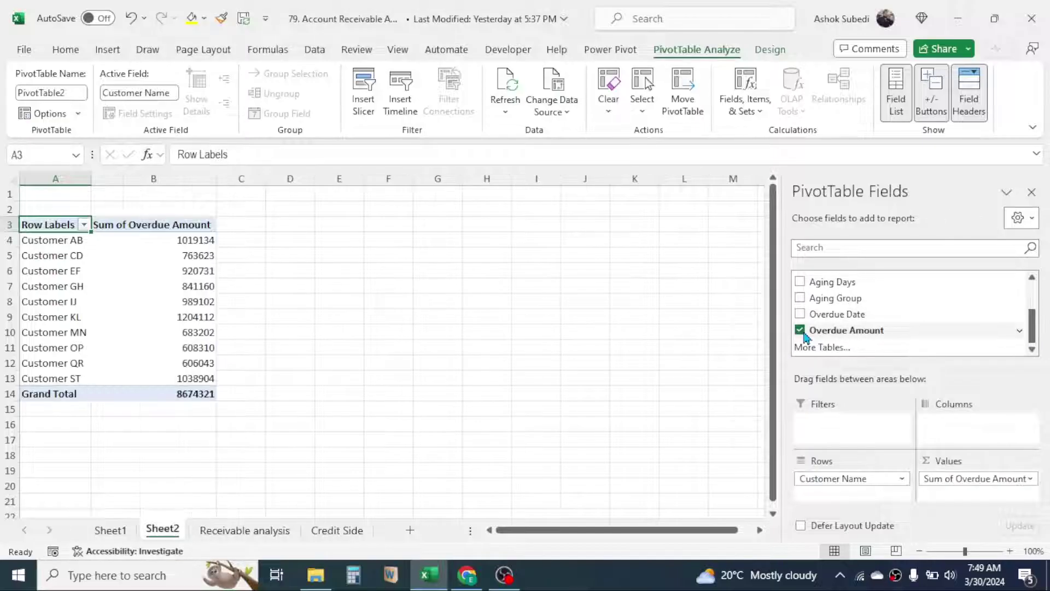
Step: Review the overdue amount of each customer in the customer-wise overdue report
left_click(106, 268)
left_click(76, 258)
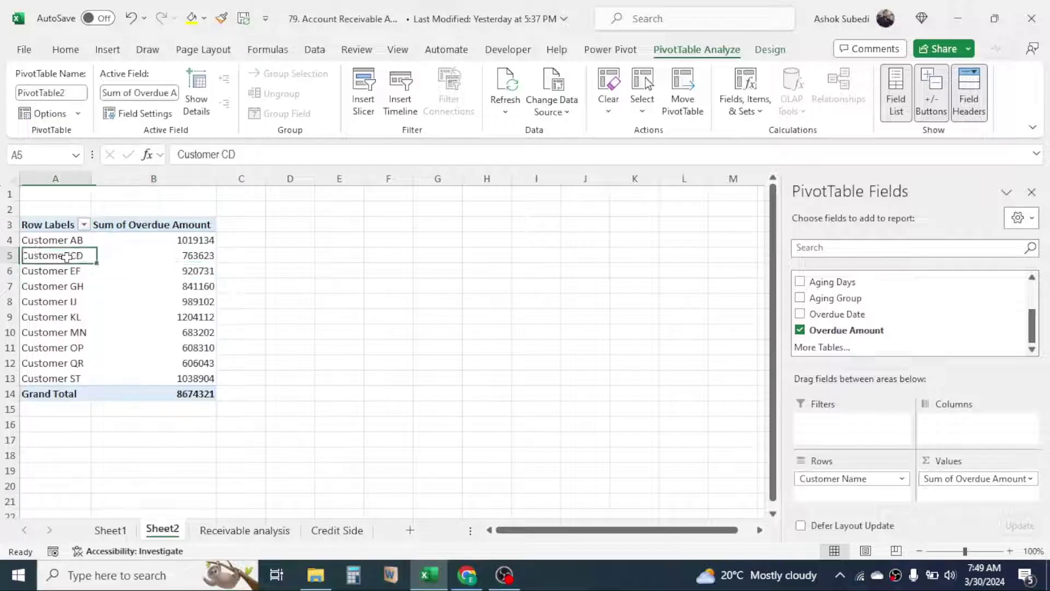
left_click(53, 285)
left_click(58, 330)
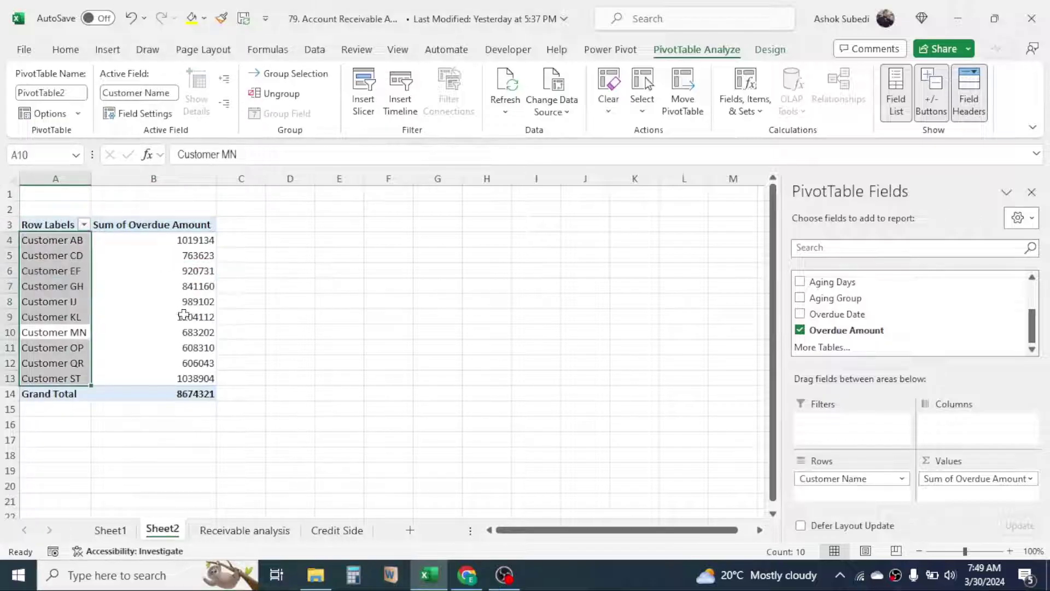
left_click(186, 317)
left_click(186, 363)
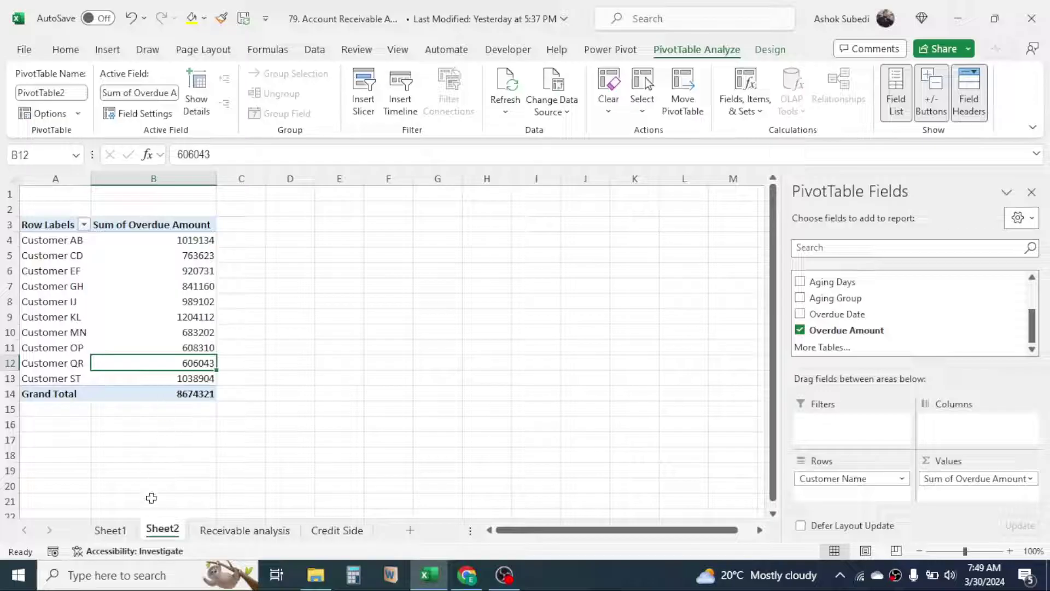
left_click(168, 271)
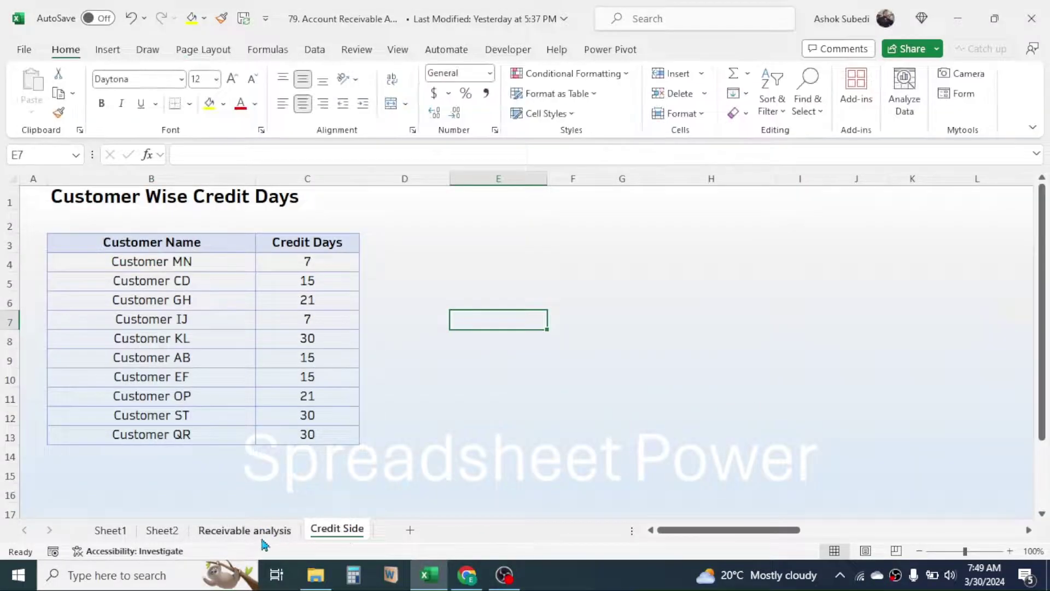
Step: Review the group-wise aging report on Sheet1 and the invoice table on the Receivable analysis sheet
left_click(109, 530)
left_click(266, 303)
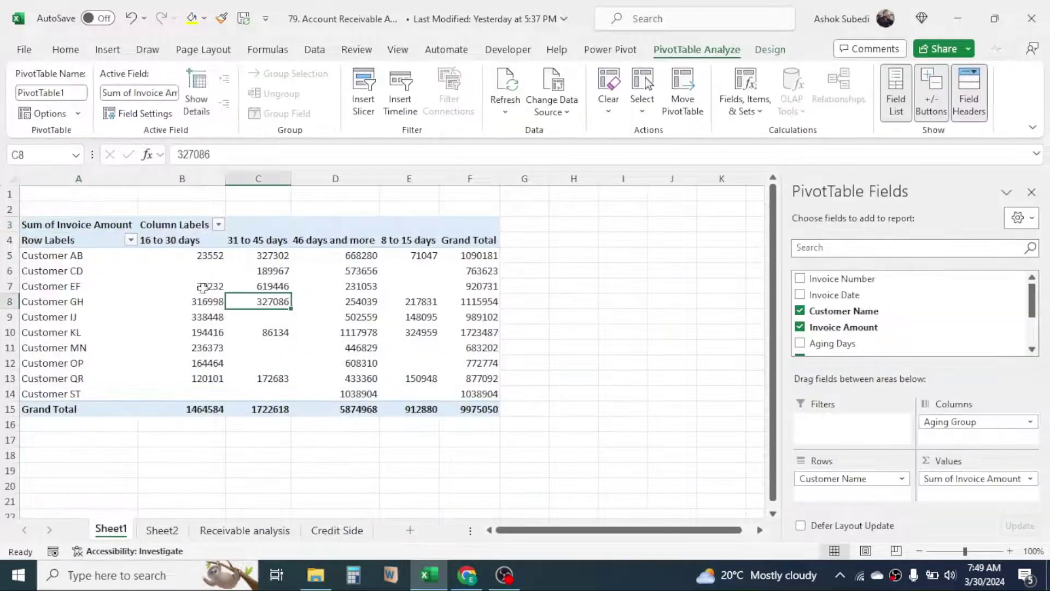
left_click(210, 302)
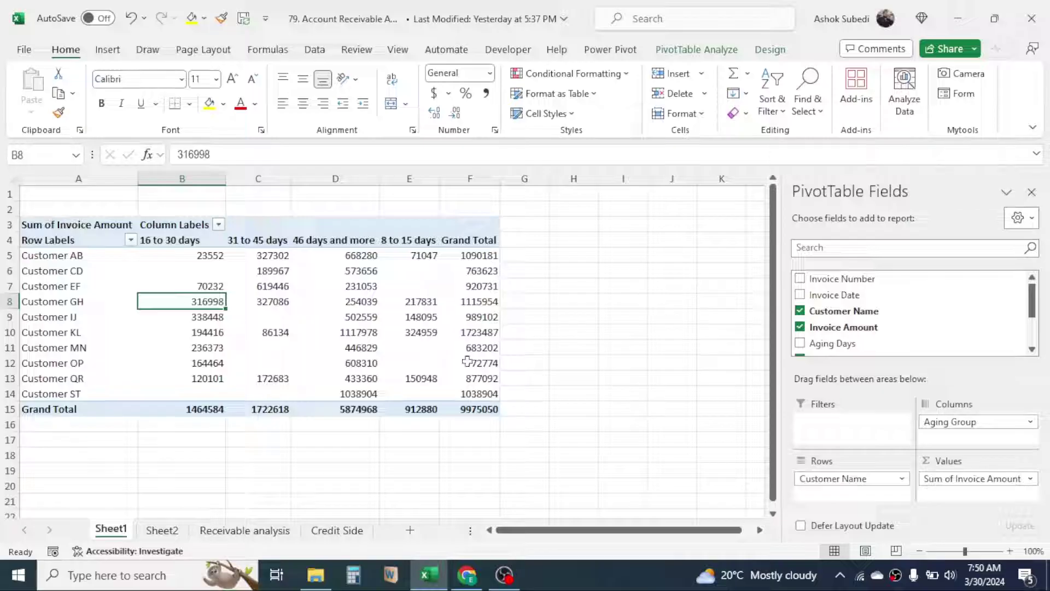
left_click(243, 530)
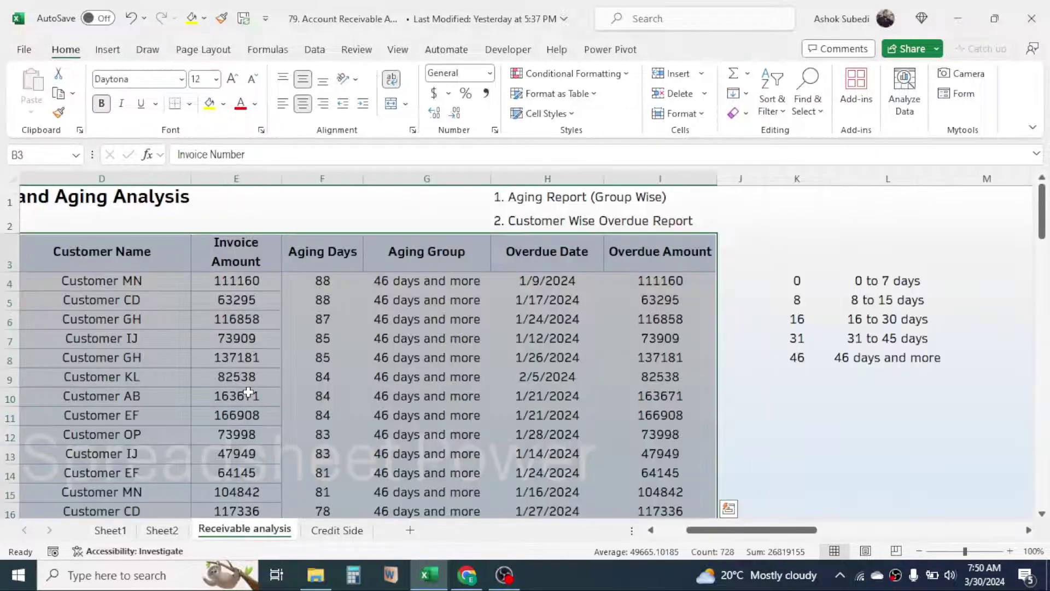
left_click(147, 289)
left_click(262, 302)
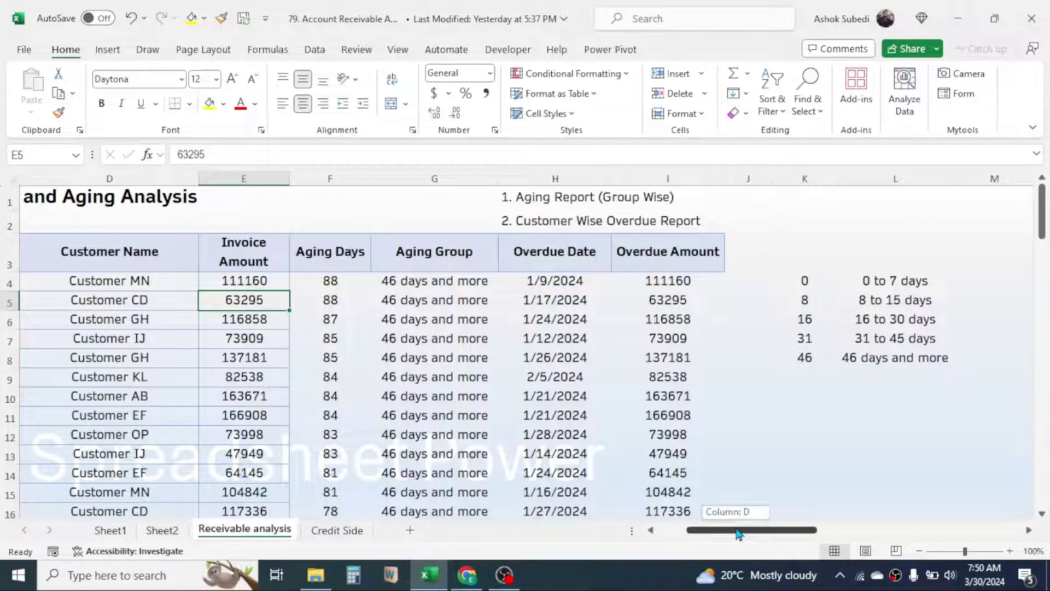
left_click_drag(738, 530, 643, 539)
left_click(622, 198)
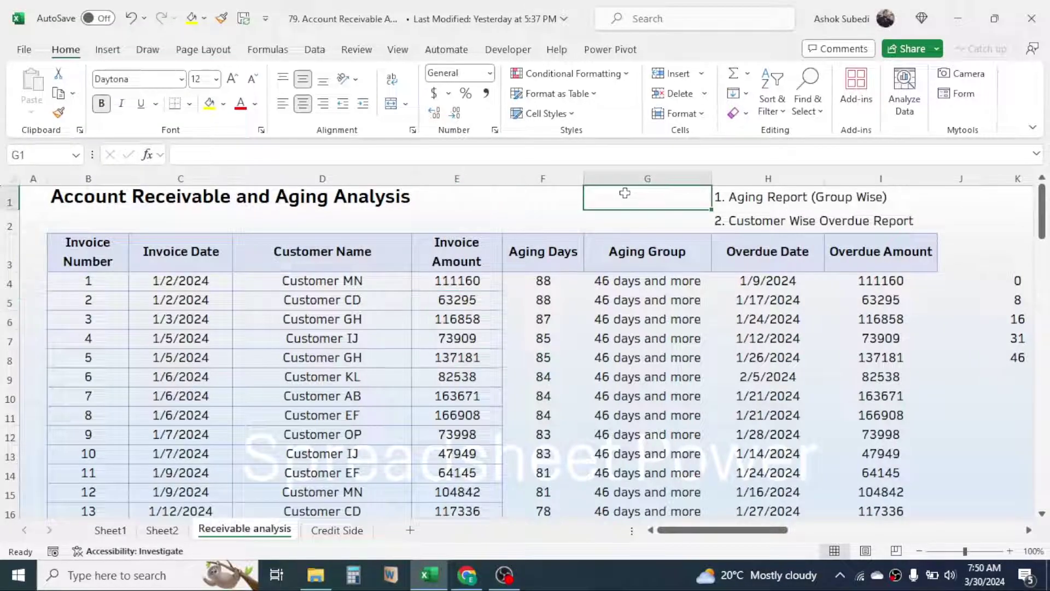